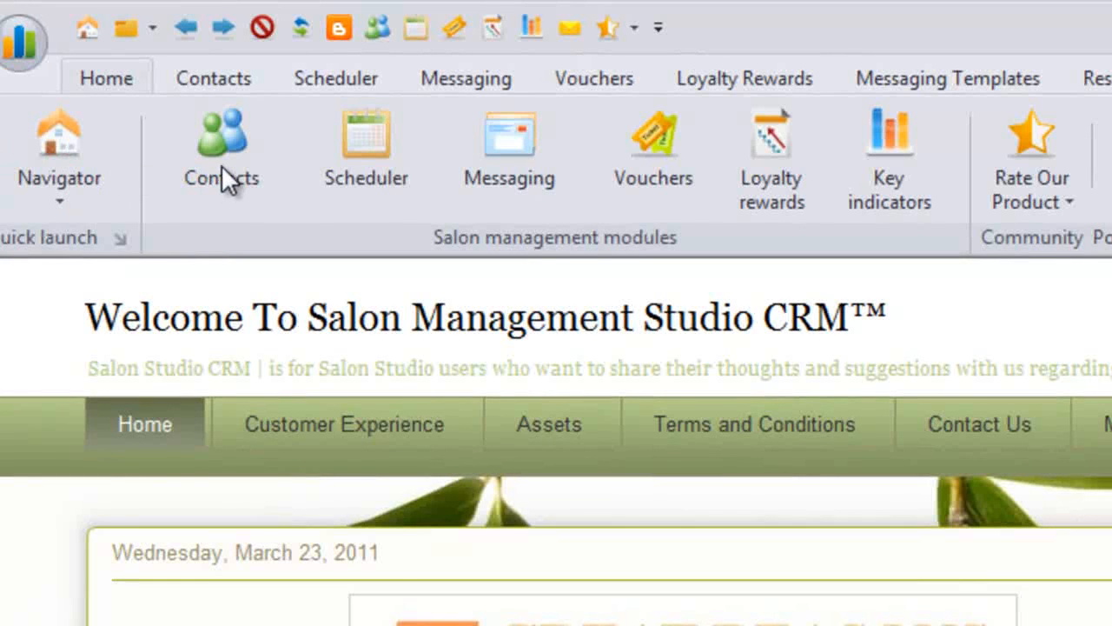
Open the Contacts module to list all 86 salon contacts in All Clients.
click(219, 165)
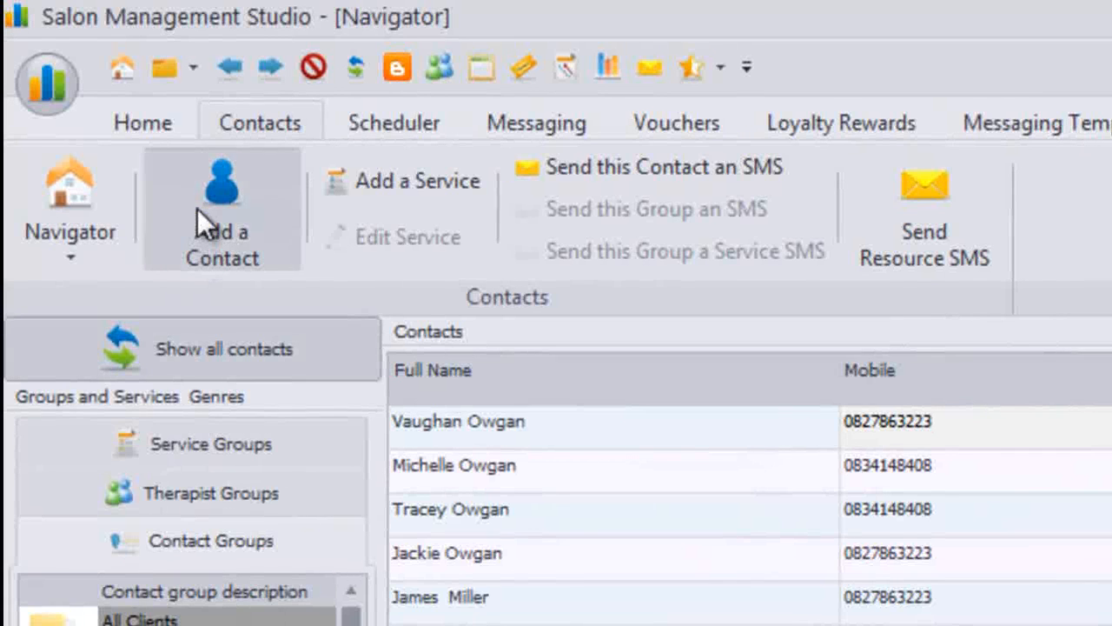
Add a new contact and have its Account Number generated automatically.
click(197, 209)
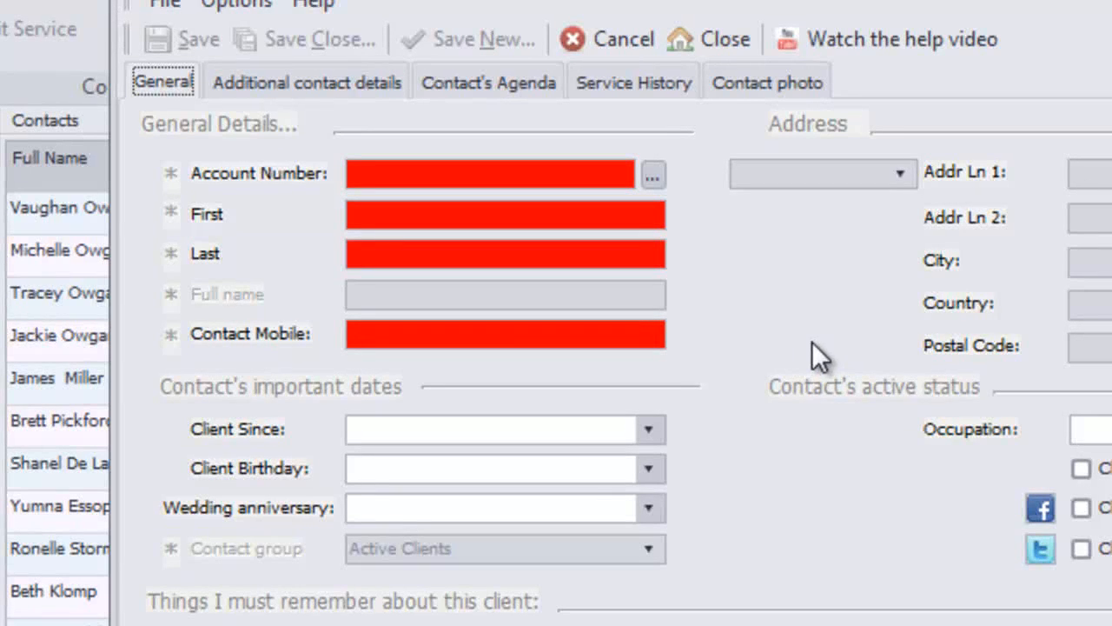
click(653, 177)
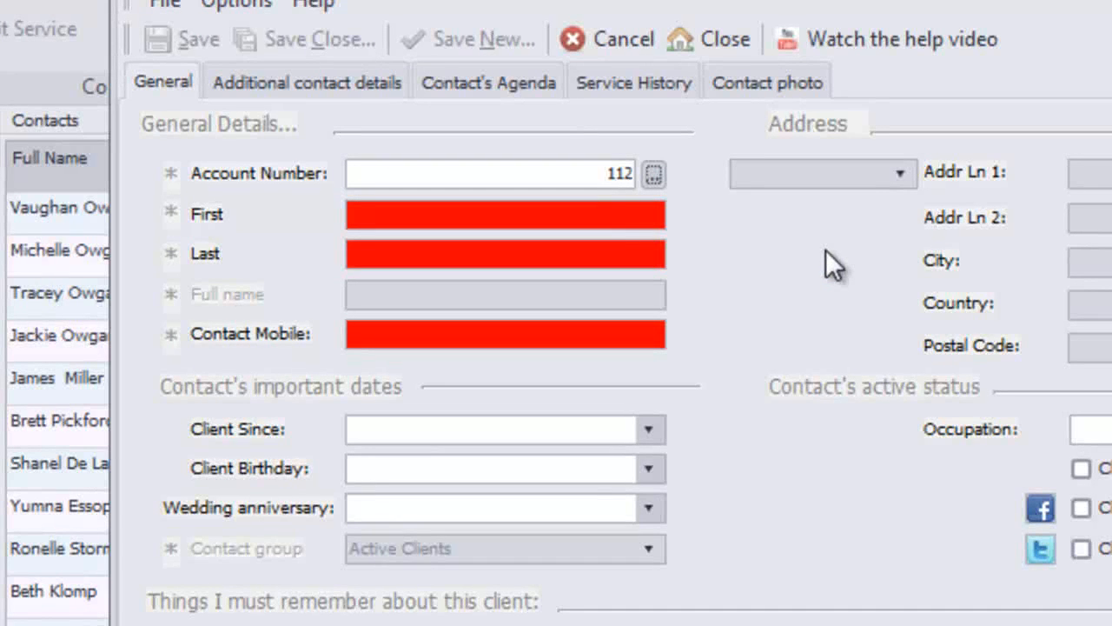
key(Tab)
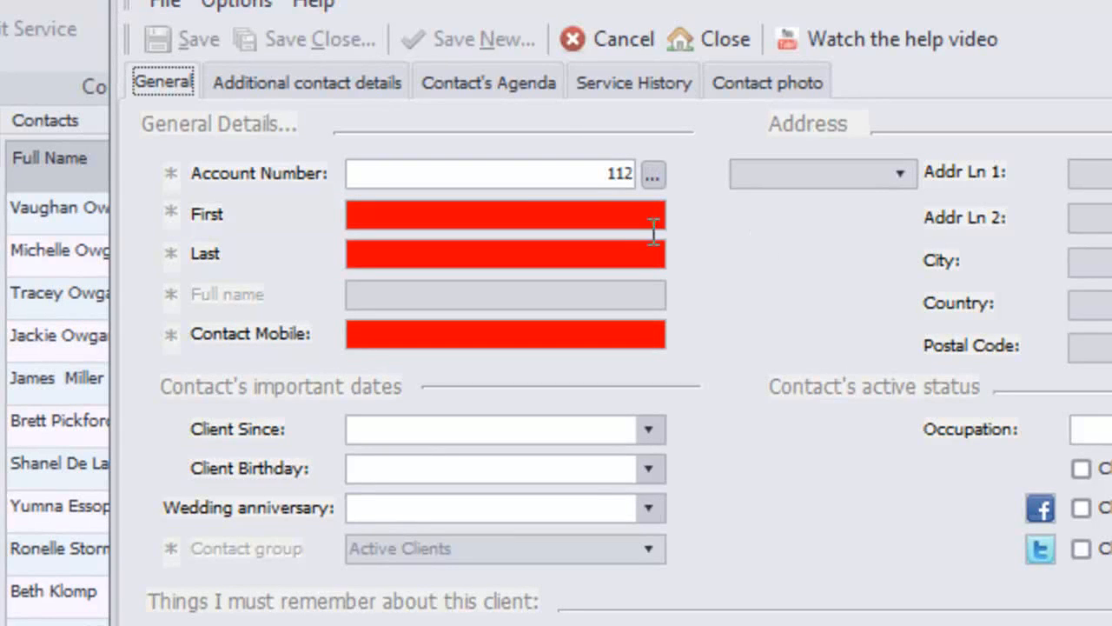
Enter the contact's first name, surname and mobile number on the new record.
click(509, 210)
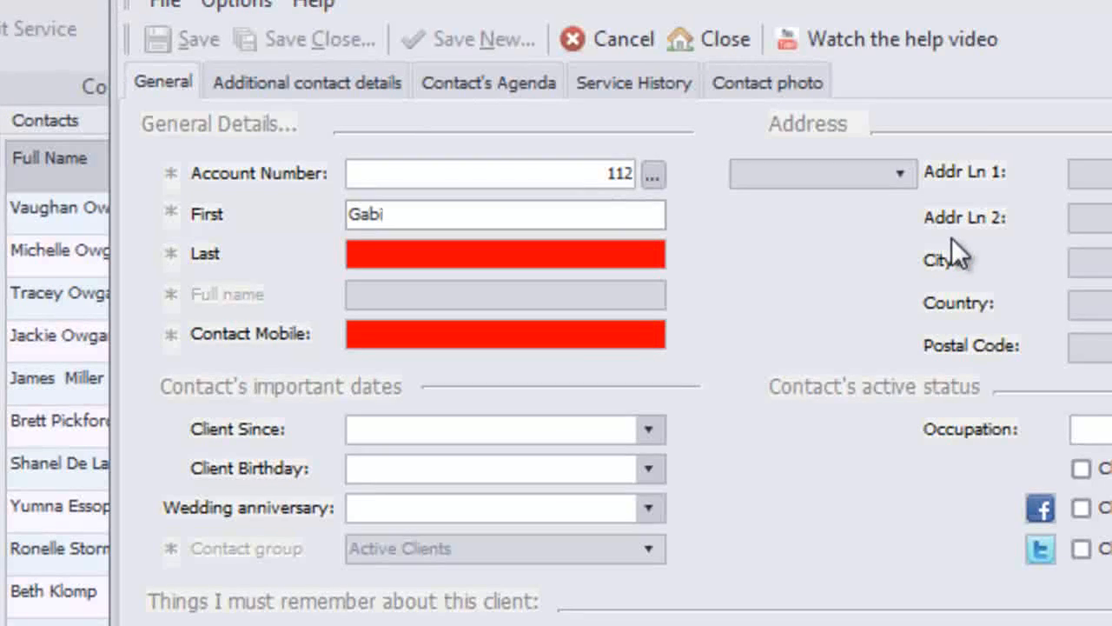
click(487, 250)
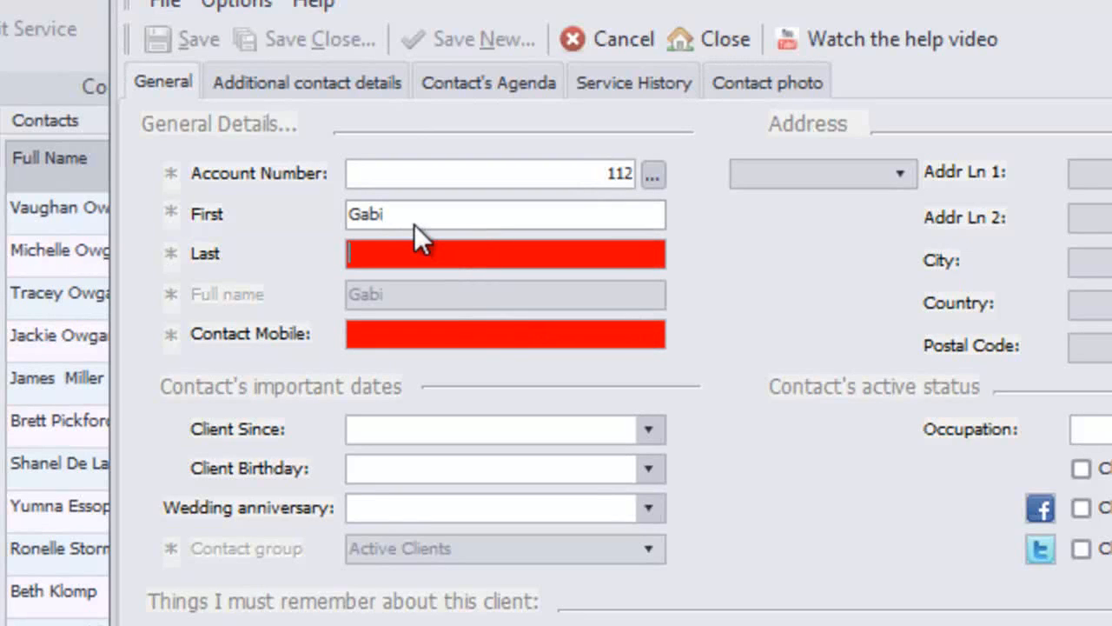
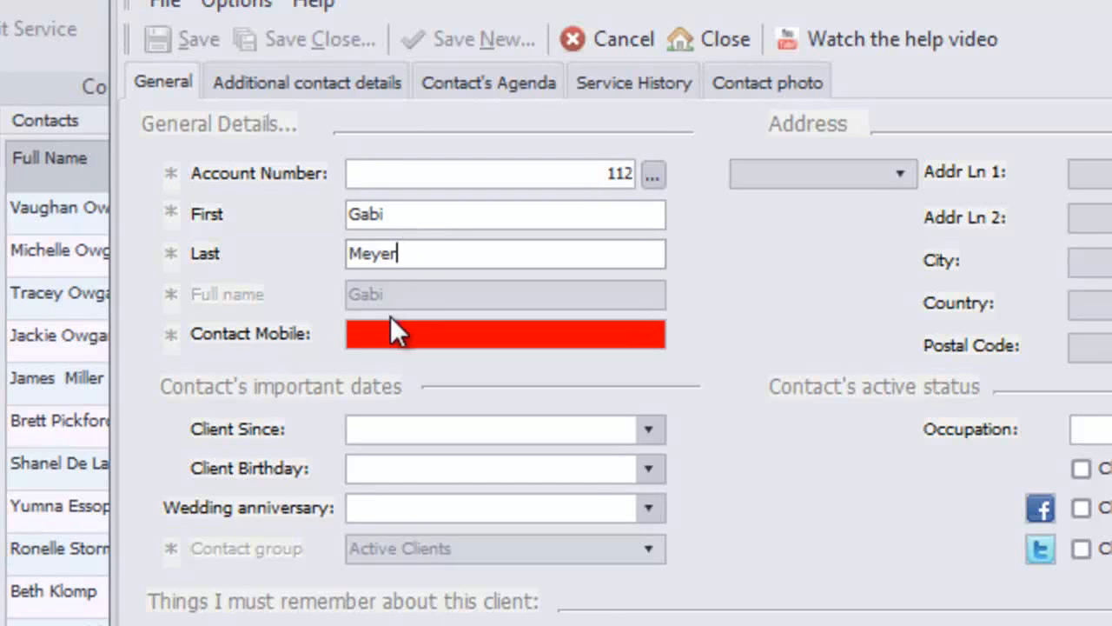
click(392, 337)
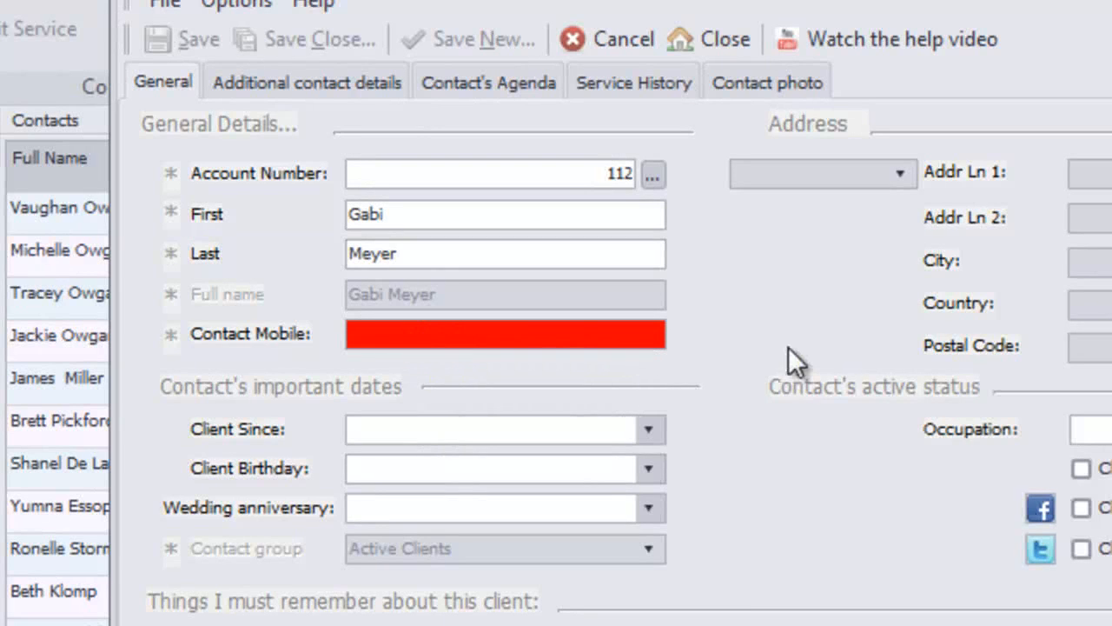
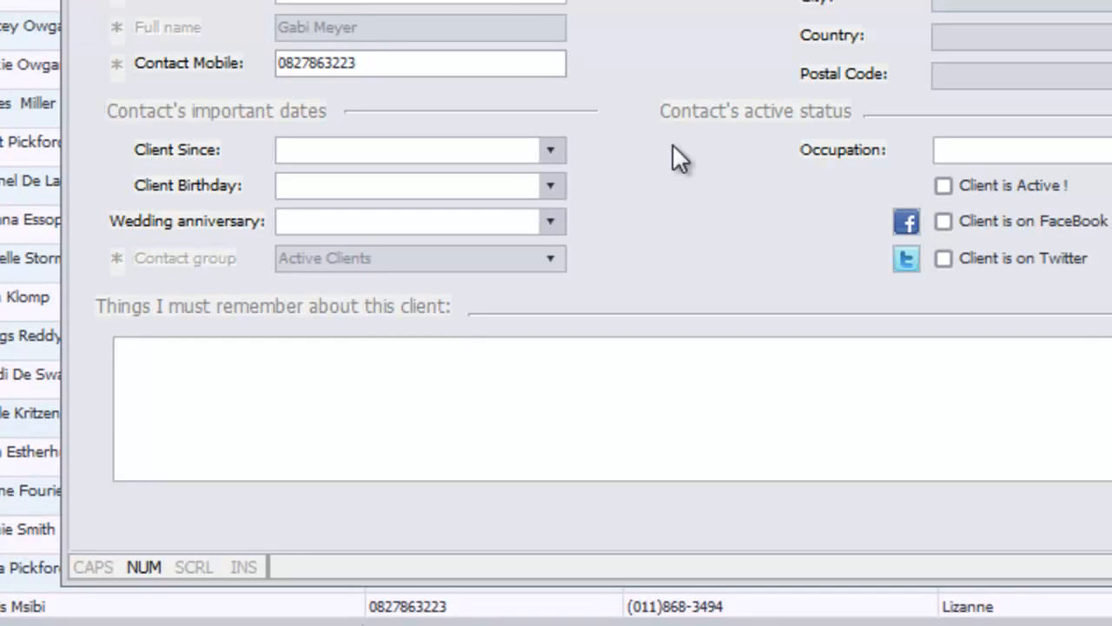
Set the Client Since date to 23 March 2011 (2011/03/23).
click(550, 149)
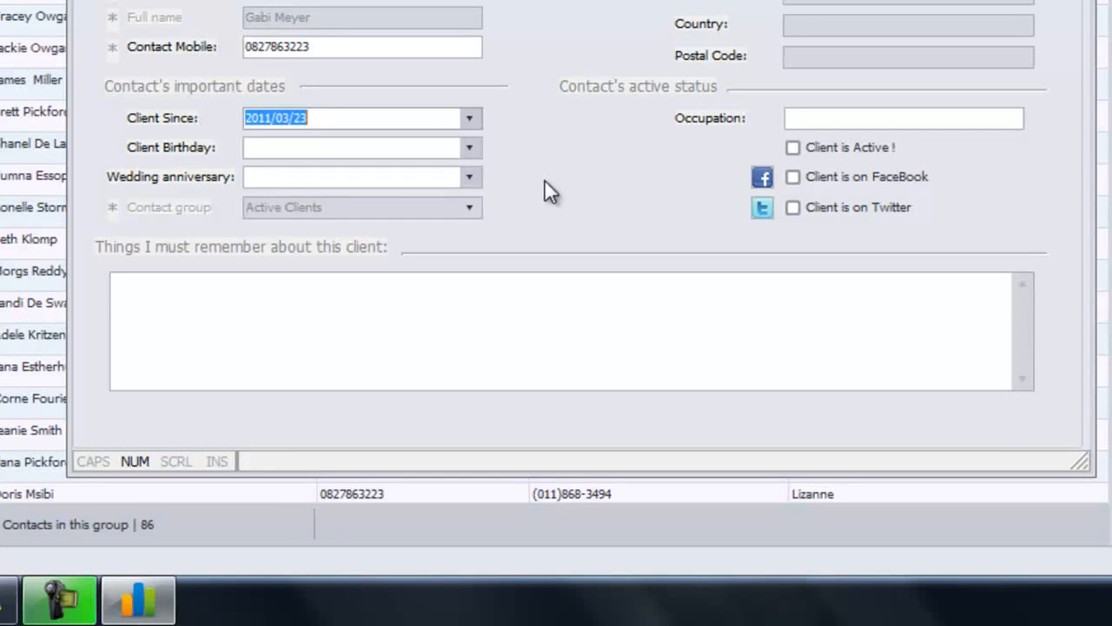
Set Client Birthday to 1980/05/01 and Wedding anniversary to 2011/03/23.
click(467, 146)
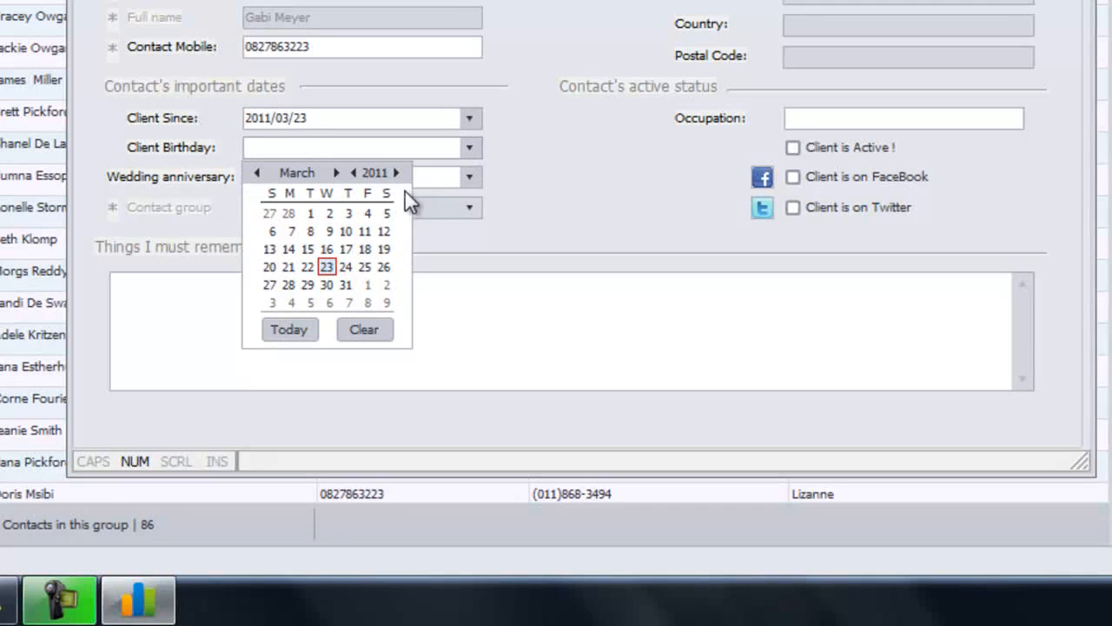
click(353, 172)
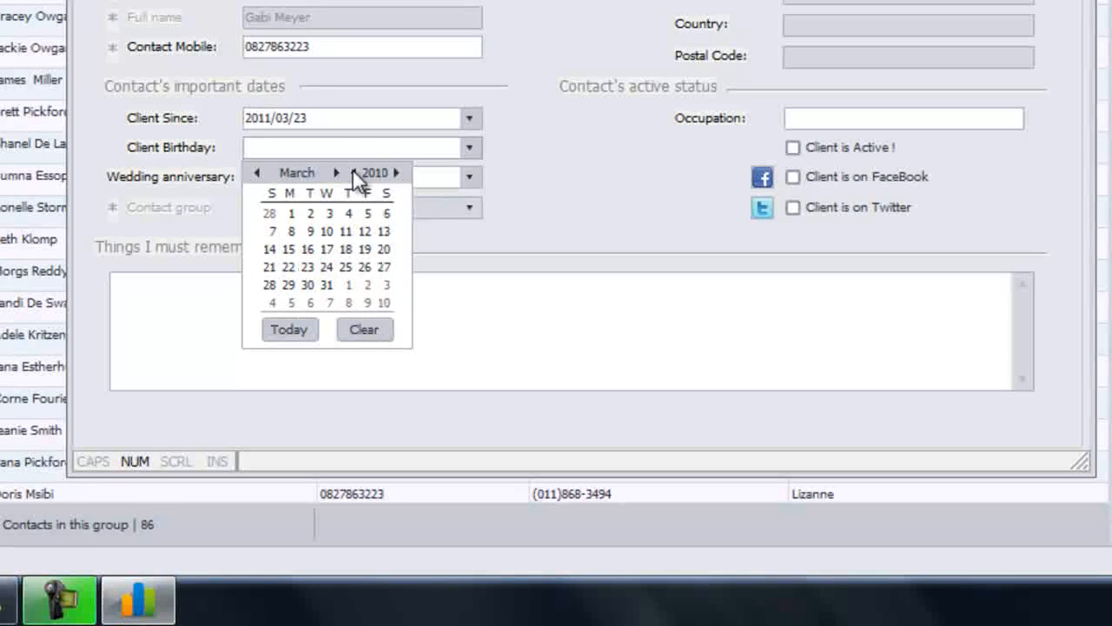
click(353, 172)
double_click(352, 172)
triple_click(353, 172)
triple_click(353, 172)
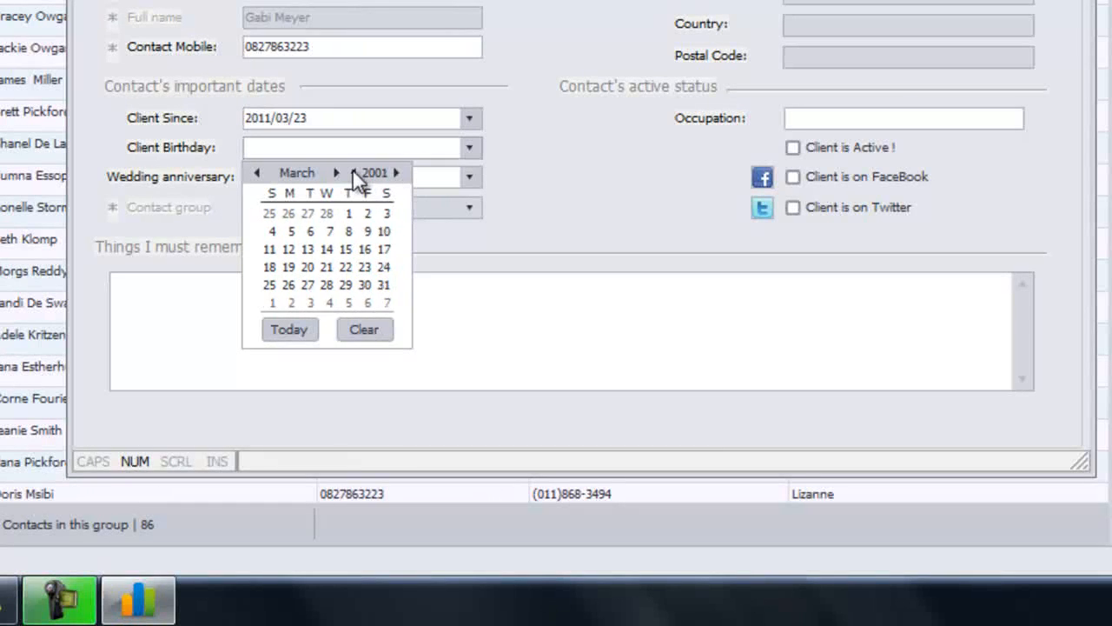
double_click(353, 173)
triple_click(353, 172)
double_click(353, 172)
triple_click(353, 172)
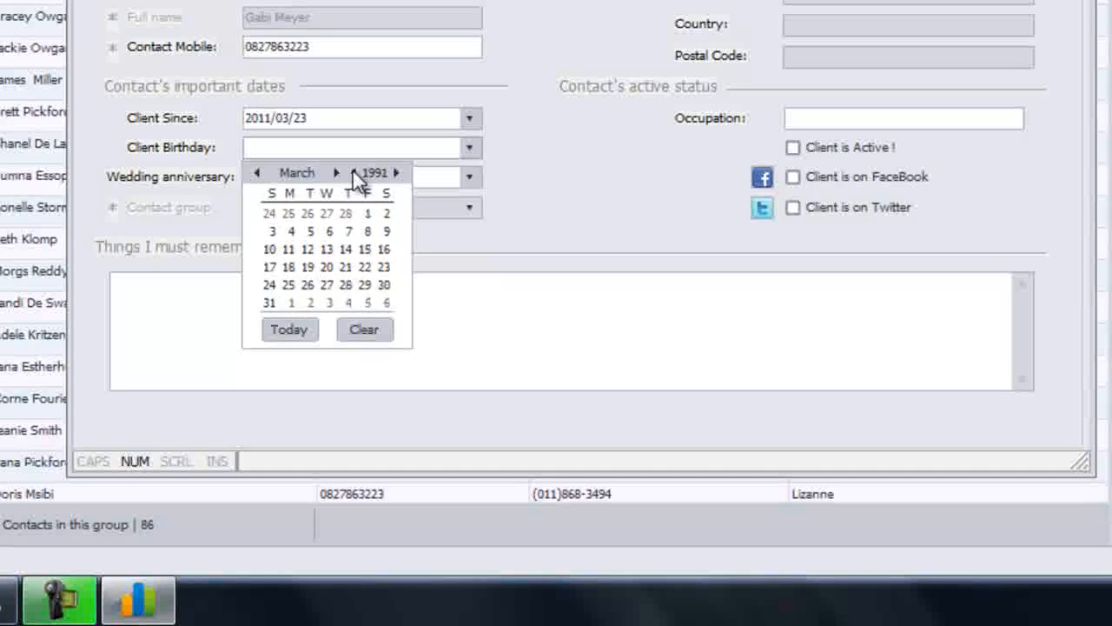
double_click(353, 172)
triple_click(353, 173)
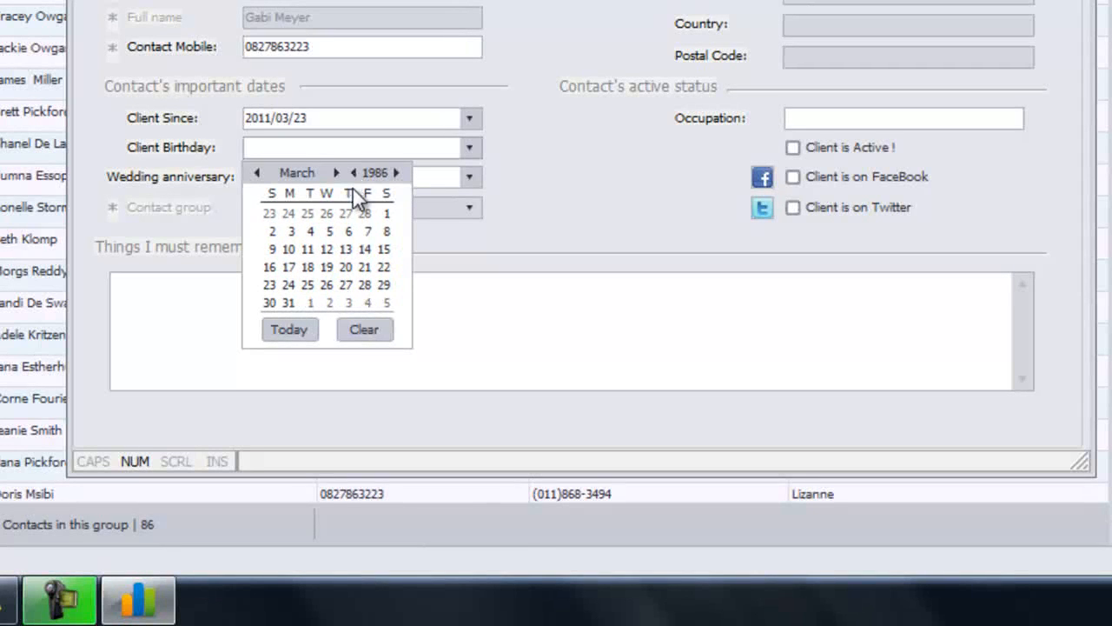
double_click(353, 172)
double_click(353, 172)
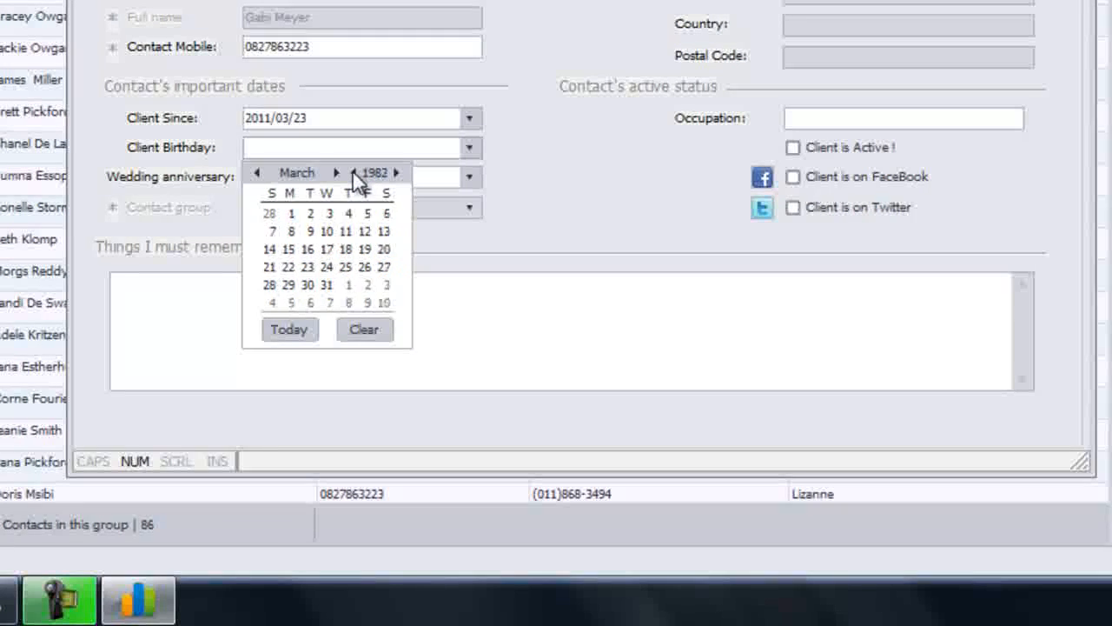
double_click(353, 172)
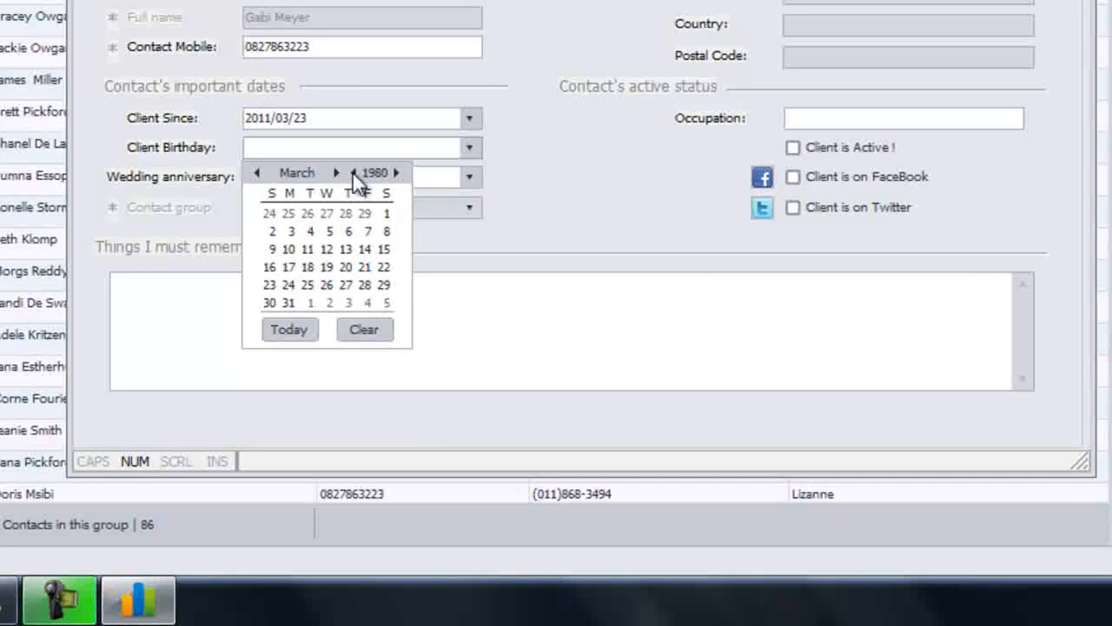
click(333, 173)
click(334, 174)
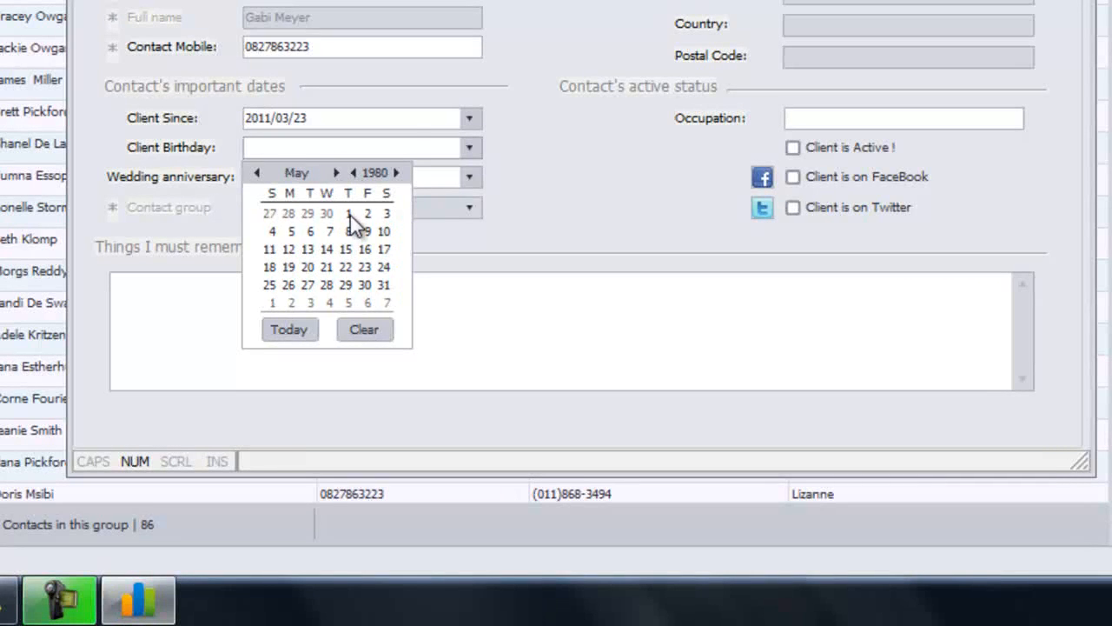
click(348, 214)
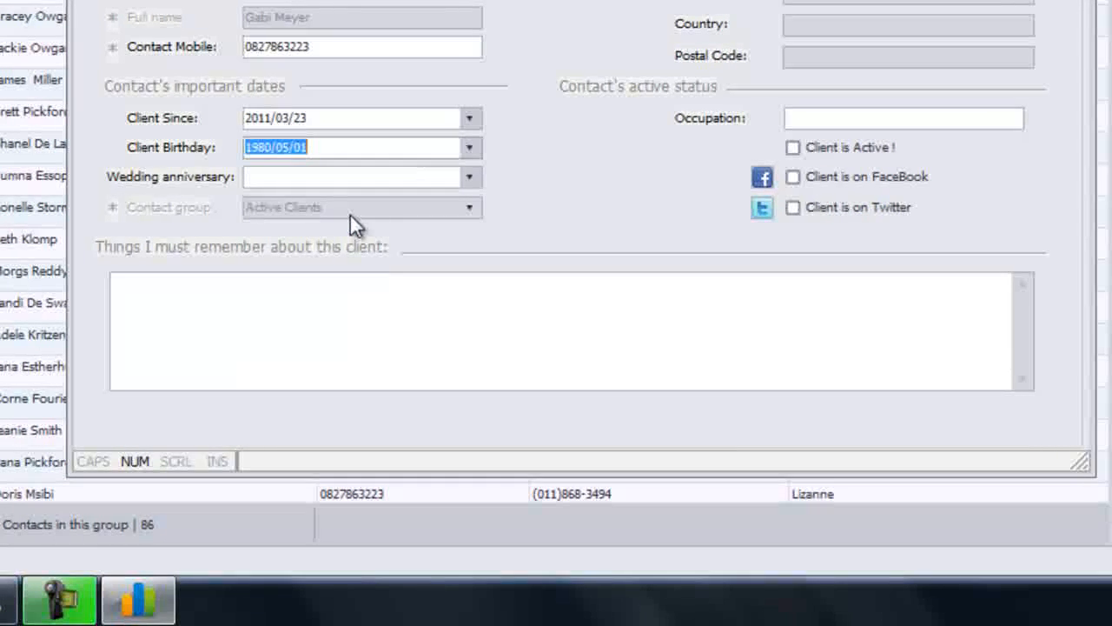
click(469, 178)
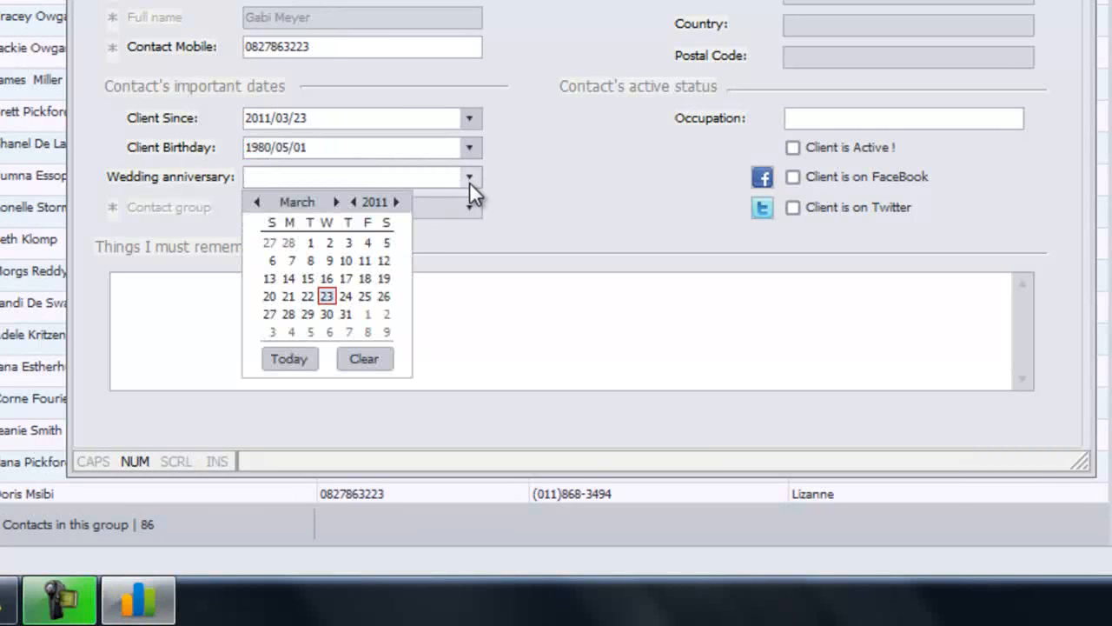
click(326, 297)
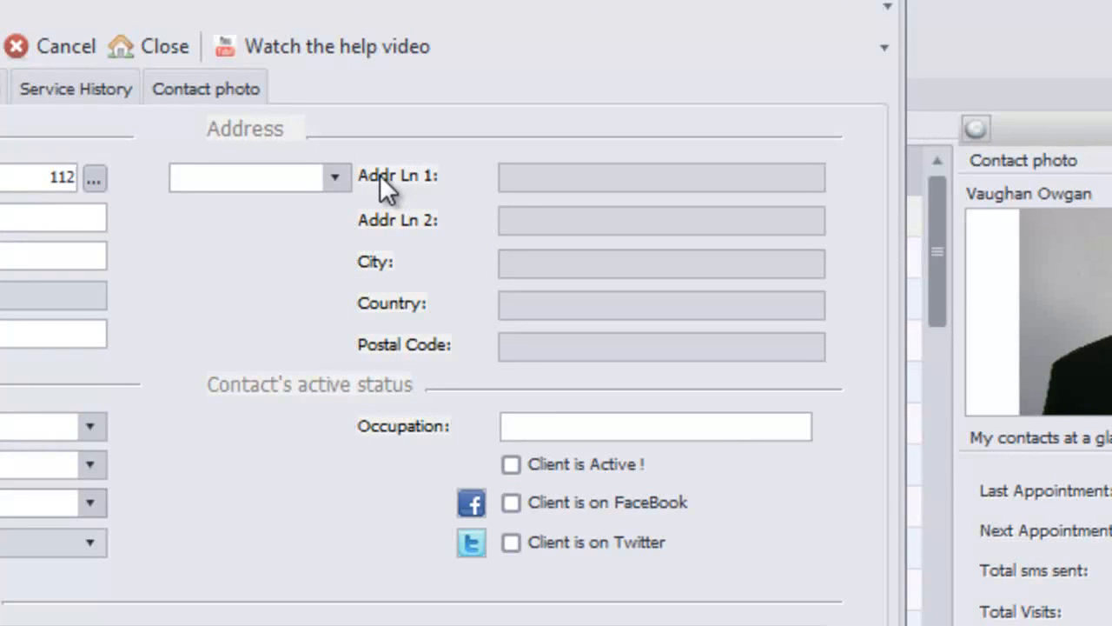
Choose Home as the address type and fill in street, suburb, city and postal code.
click(336, 174)
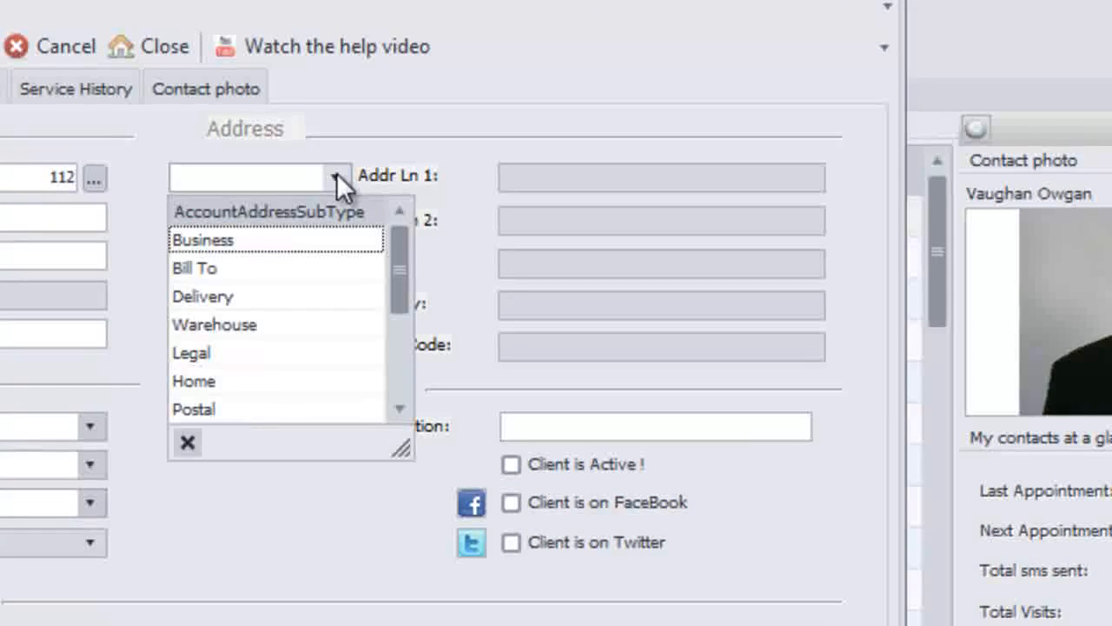
click(320, 378)
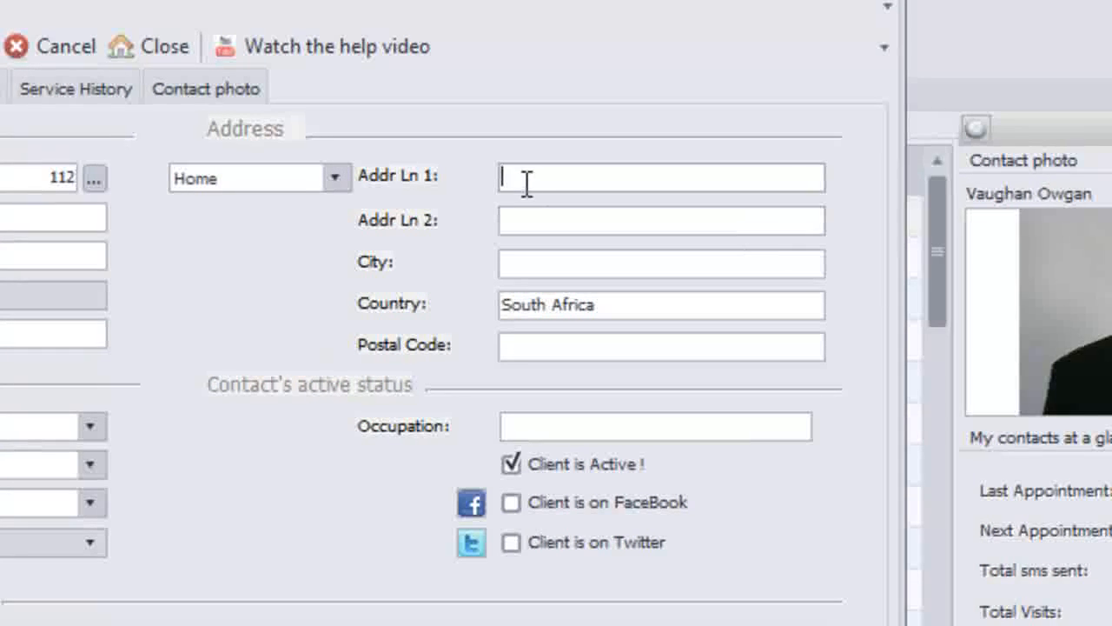
text(123 Main)
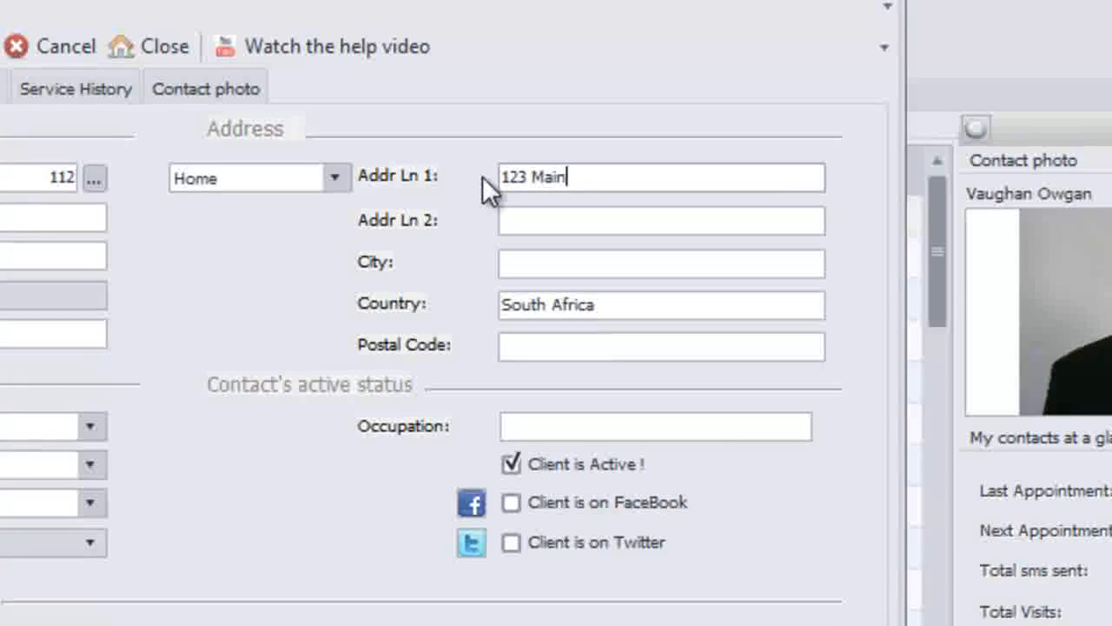
key(Tab)
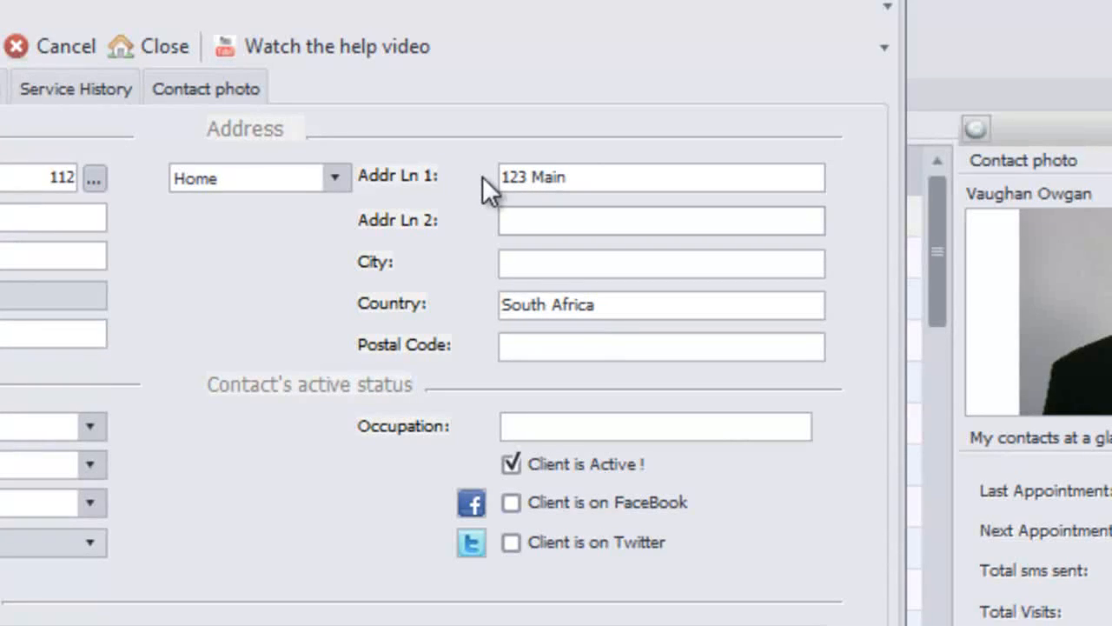
text(Bry)
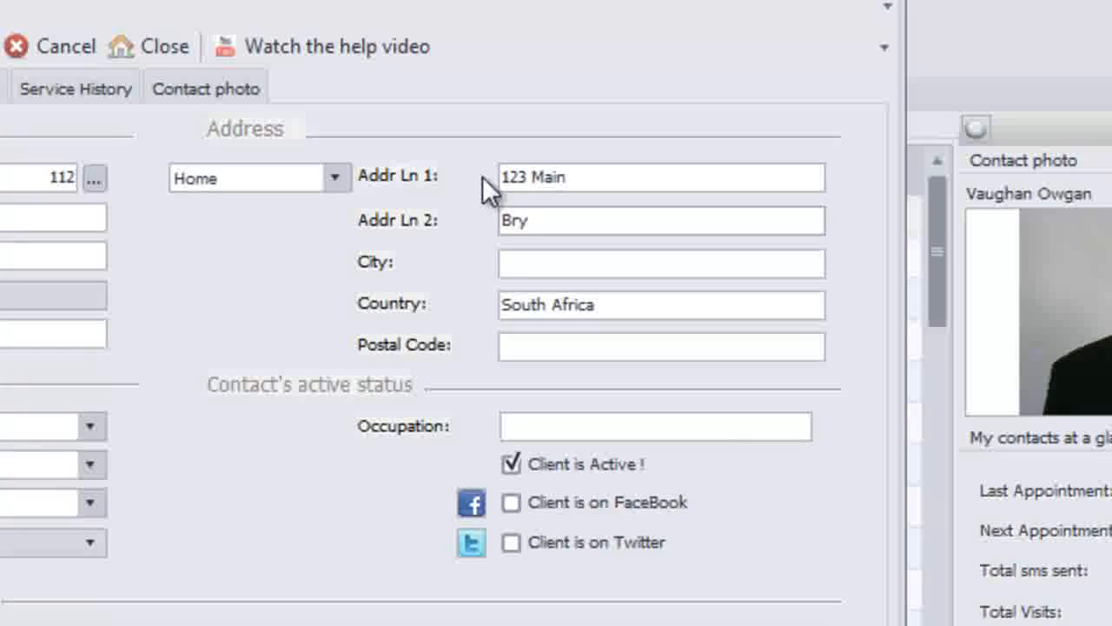
text(anston)
key(Tab)
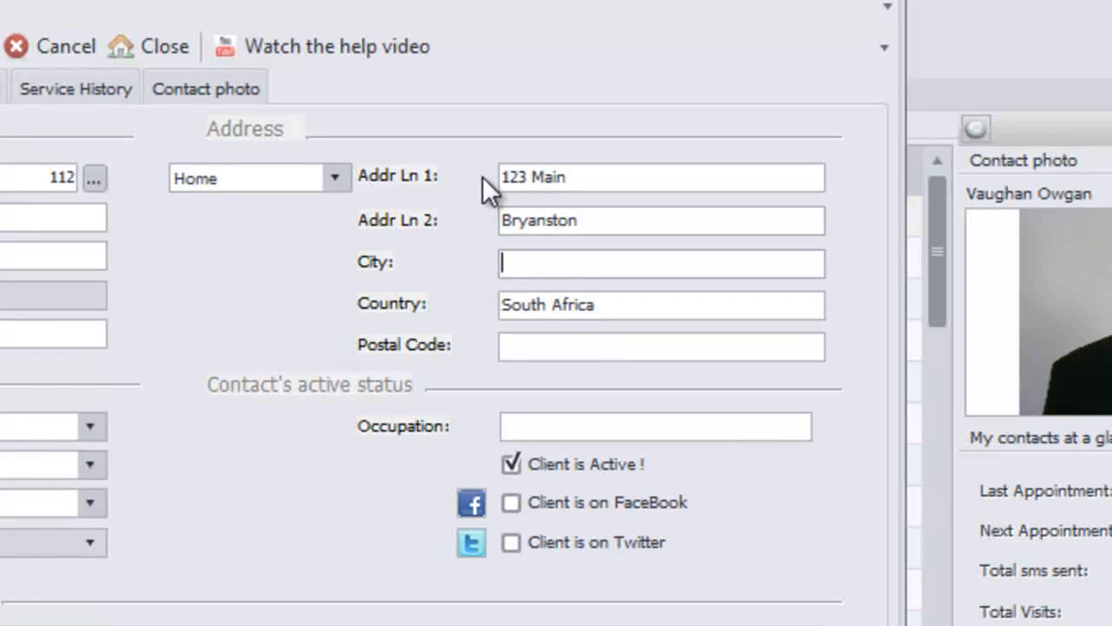
text(JHB)
click(566, 343)
text(20000)
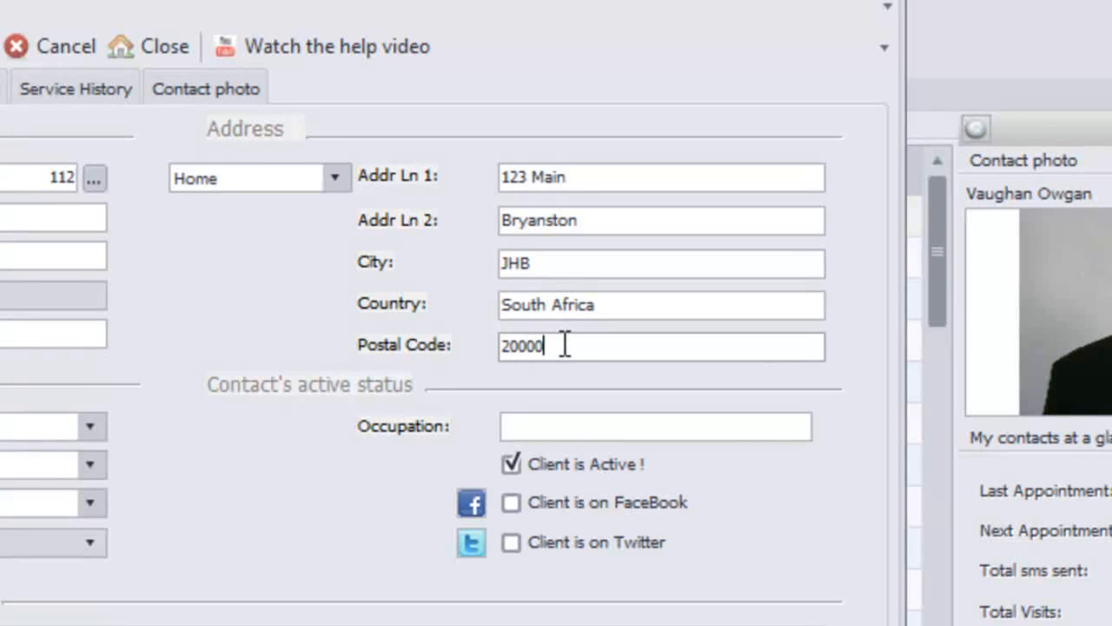
click(728, 428)
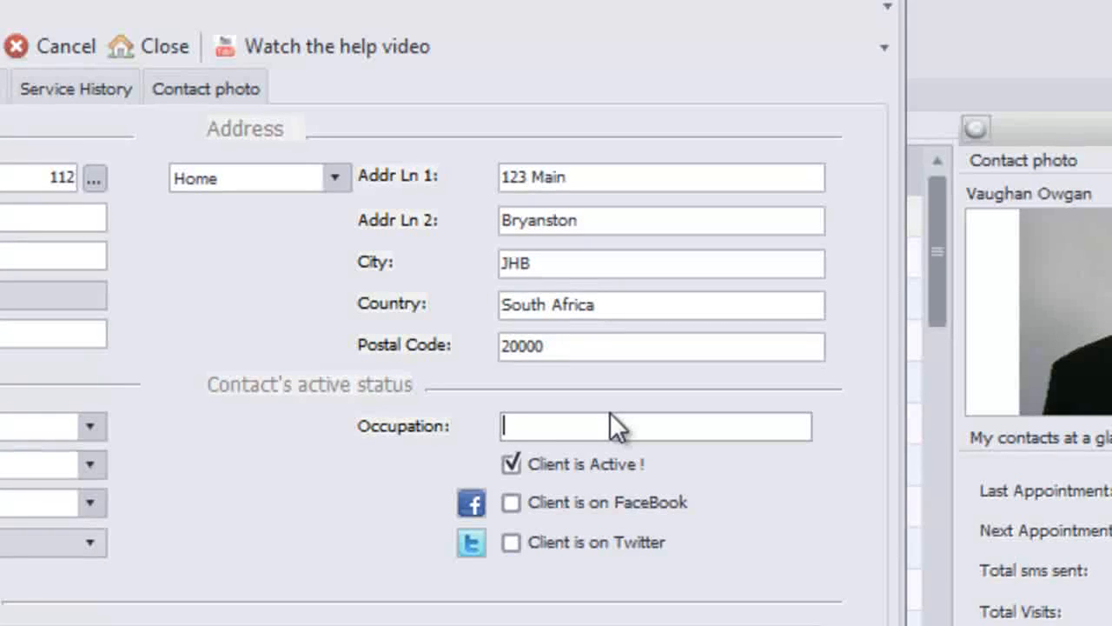
Enter Financial Director as occupation and tick 'Client is on FaceBook'.
text(Financia)
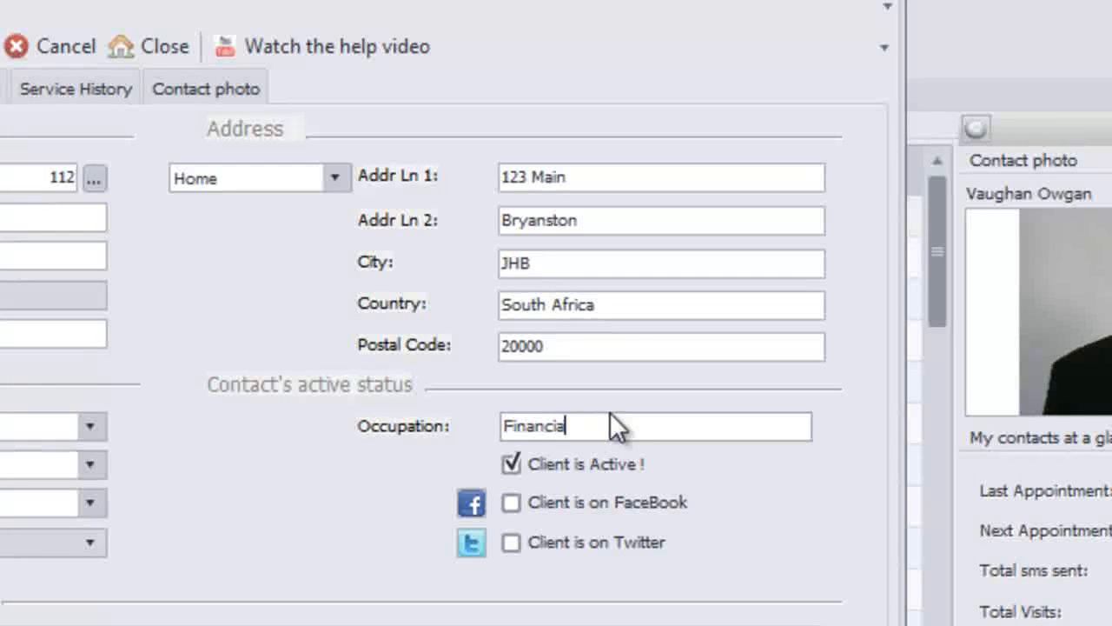
text(l Director)
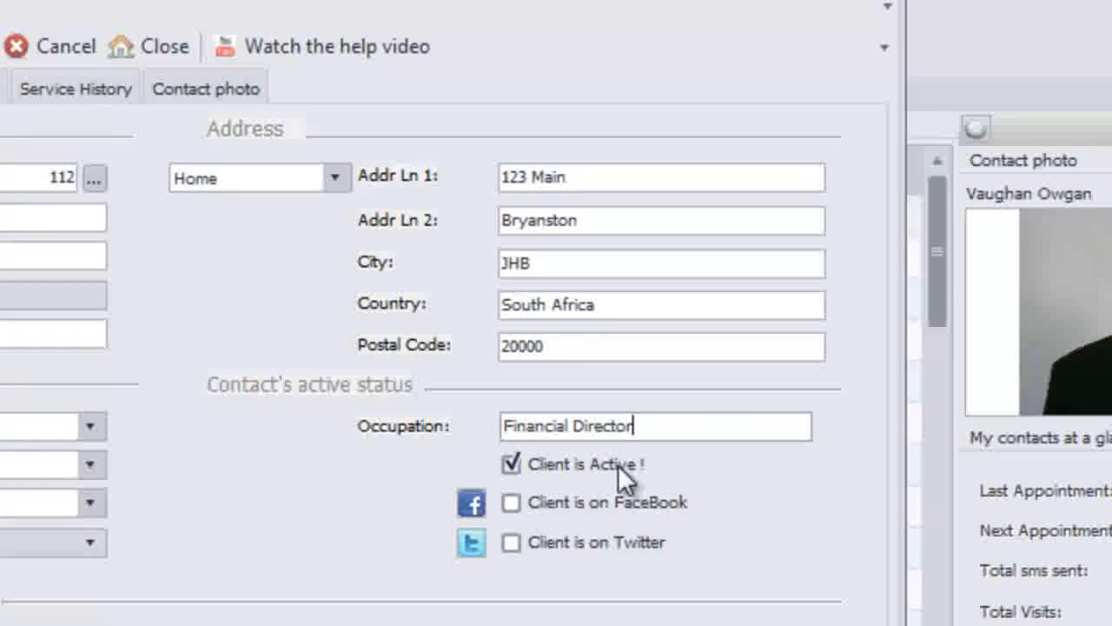
click(519, 511)
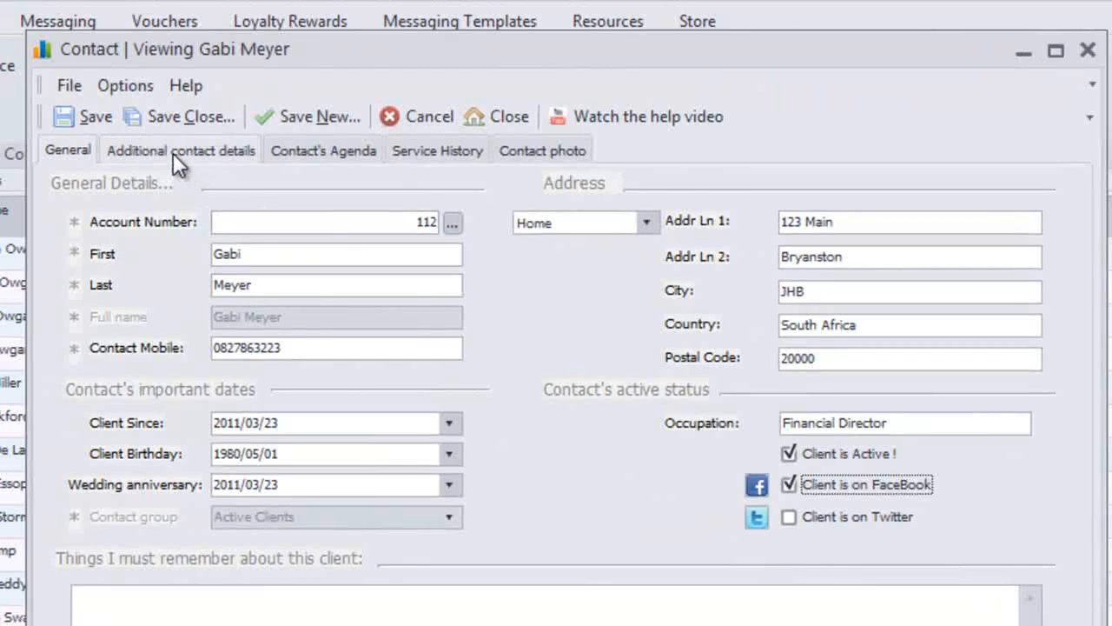
click(173, 153)
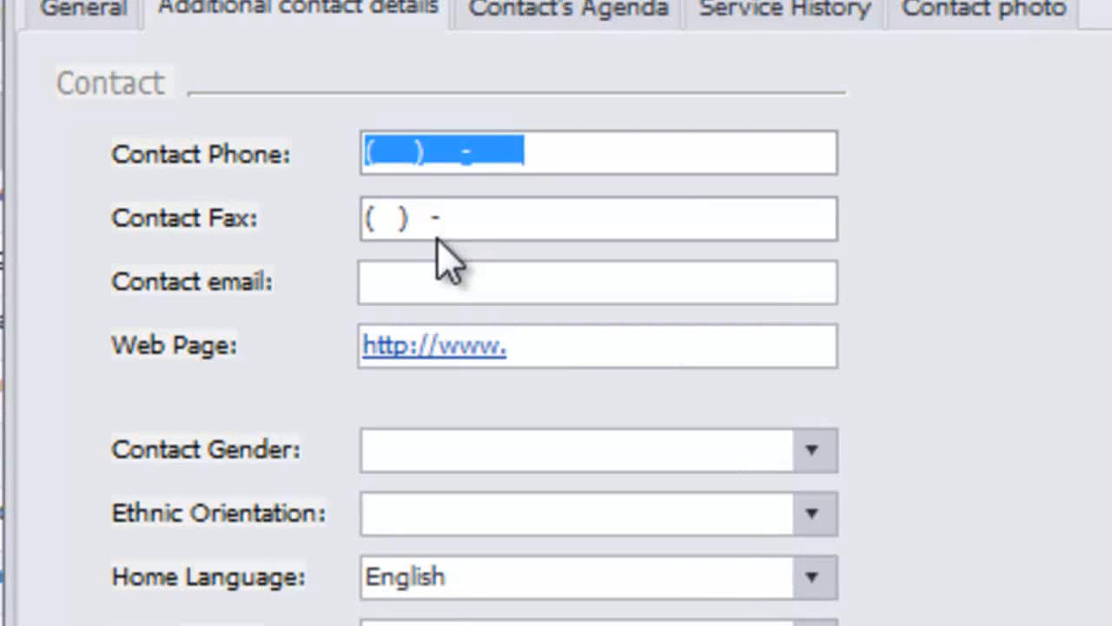
Fill in the contact's phone number, fax number and e-mail address.
text(011)5)
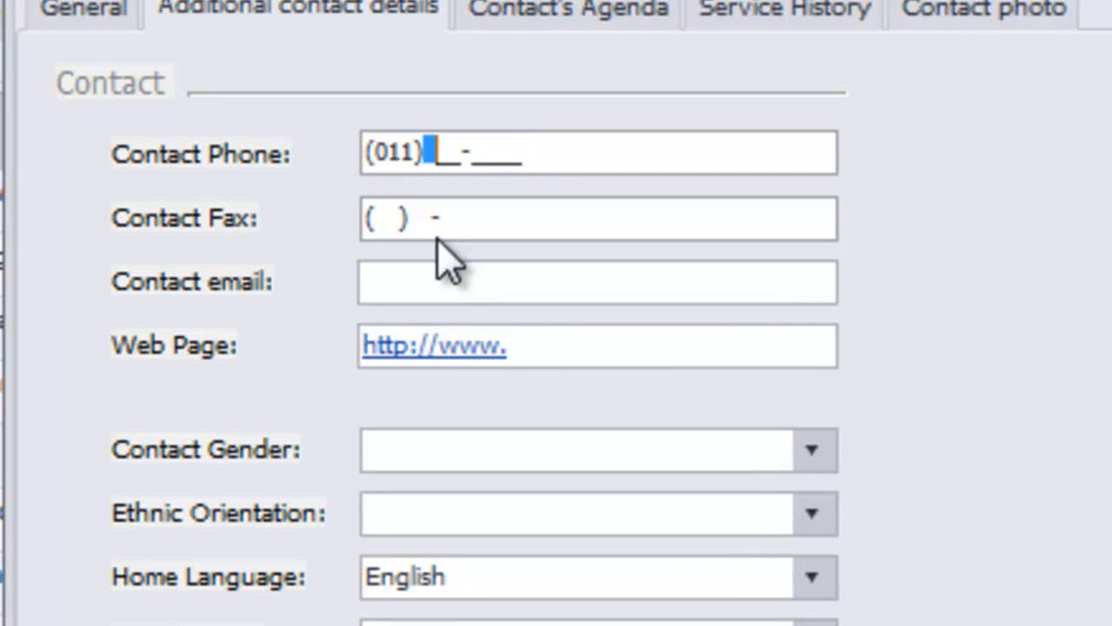
text(55-5555)
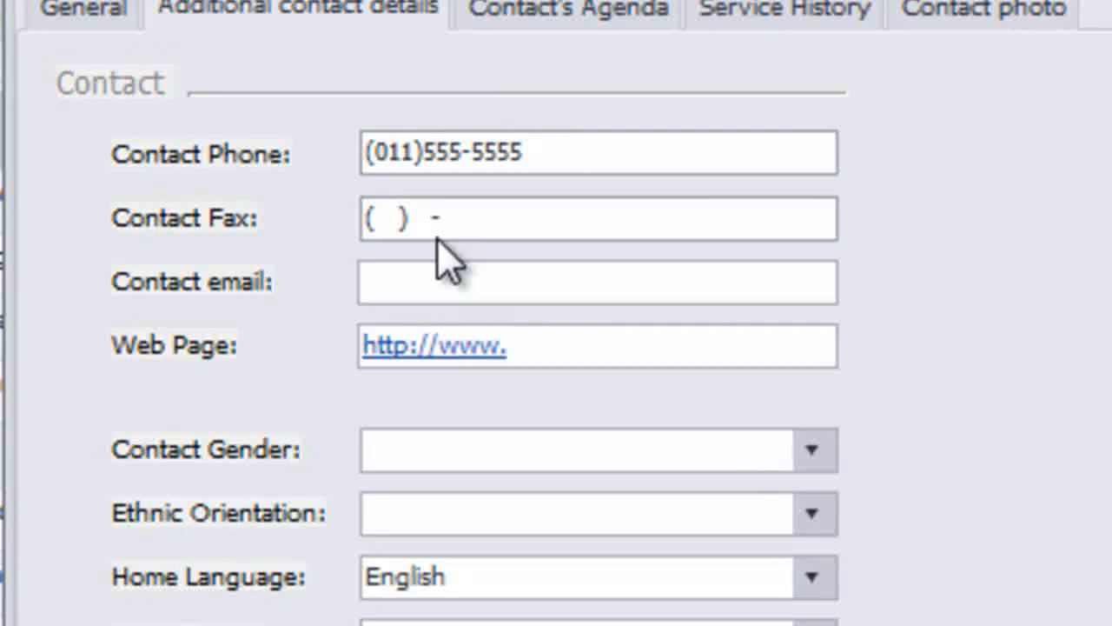
key(Tab)
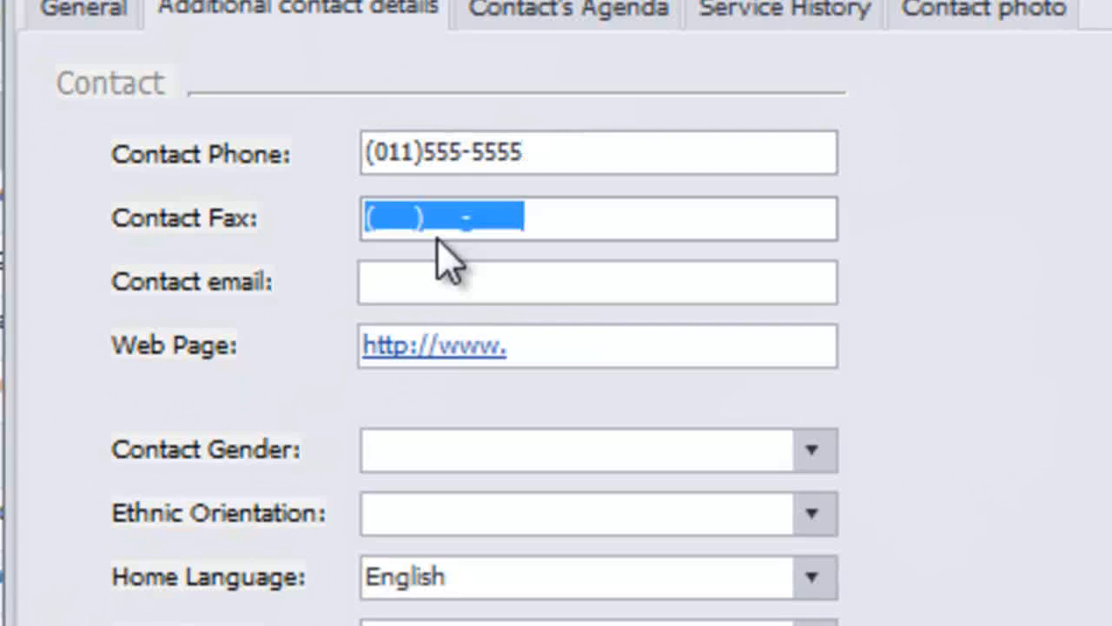
text(011))
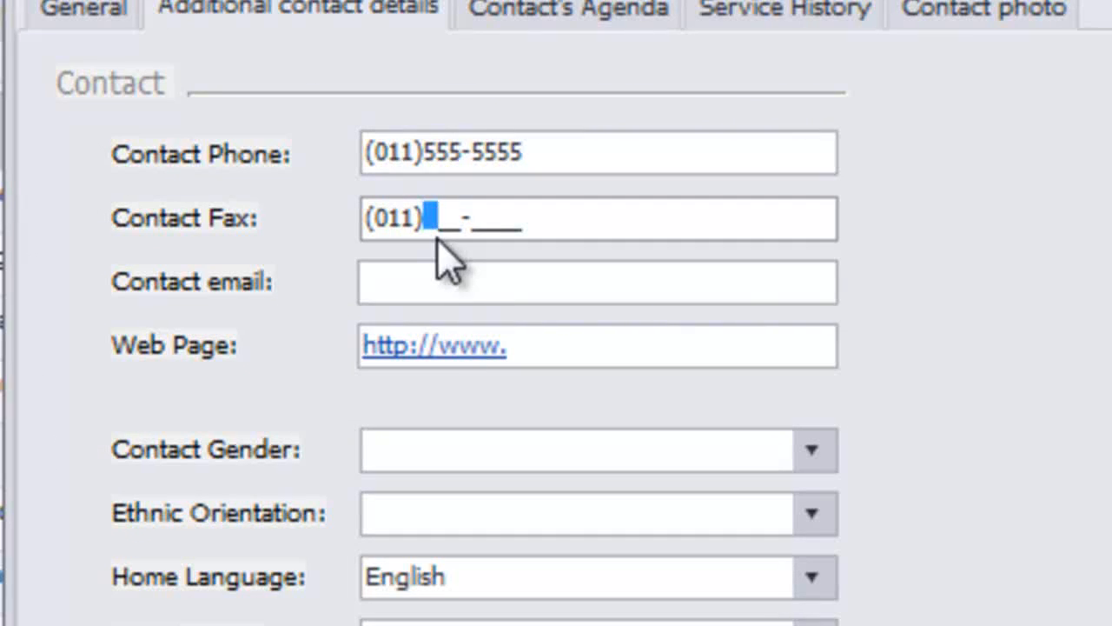
text(555-555)
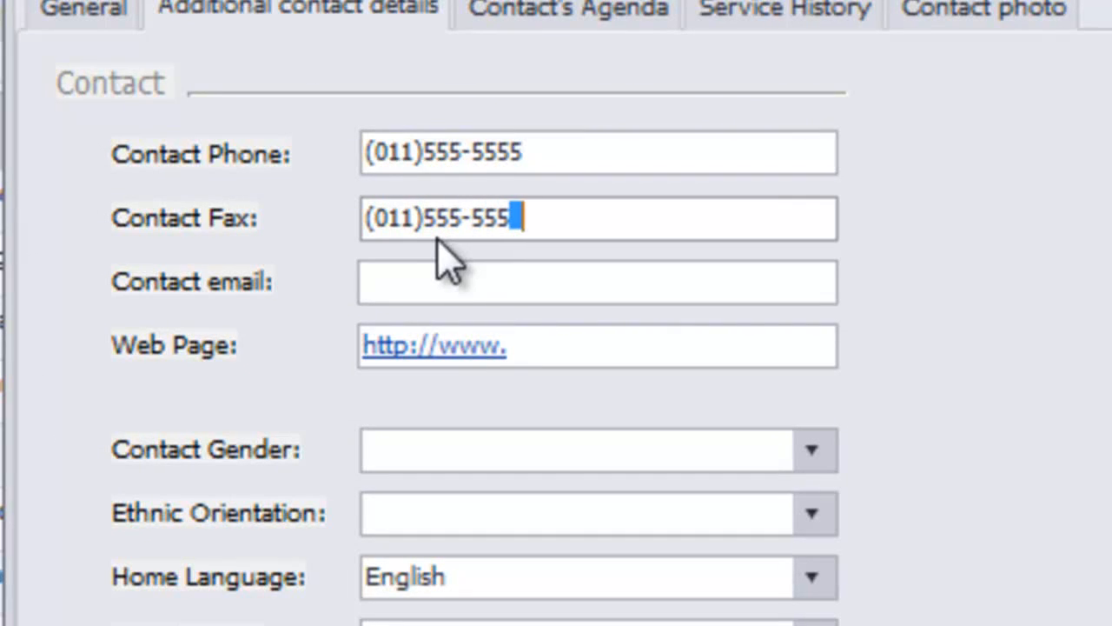
text(6)
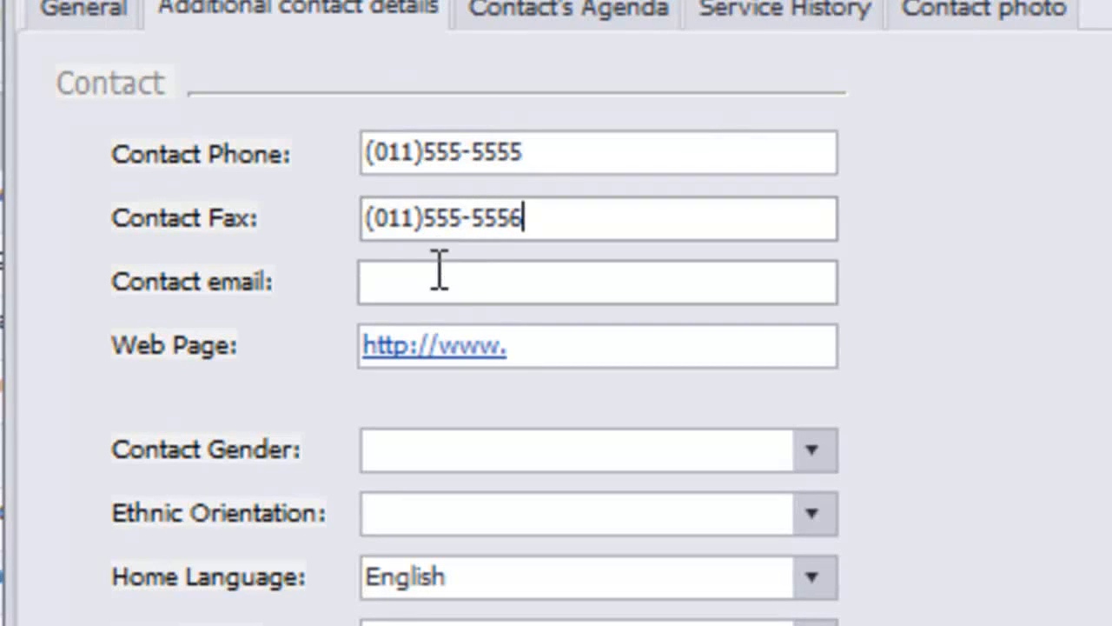
click(437, 271)
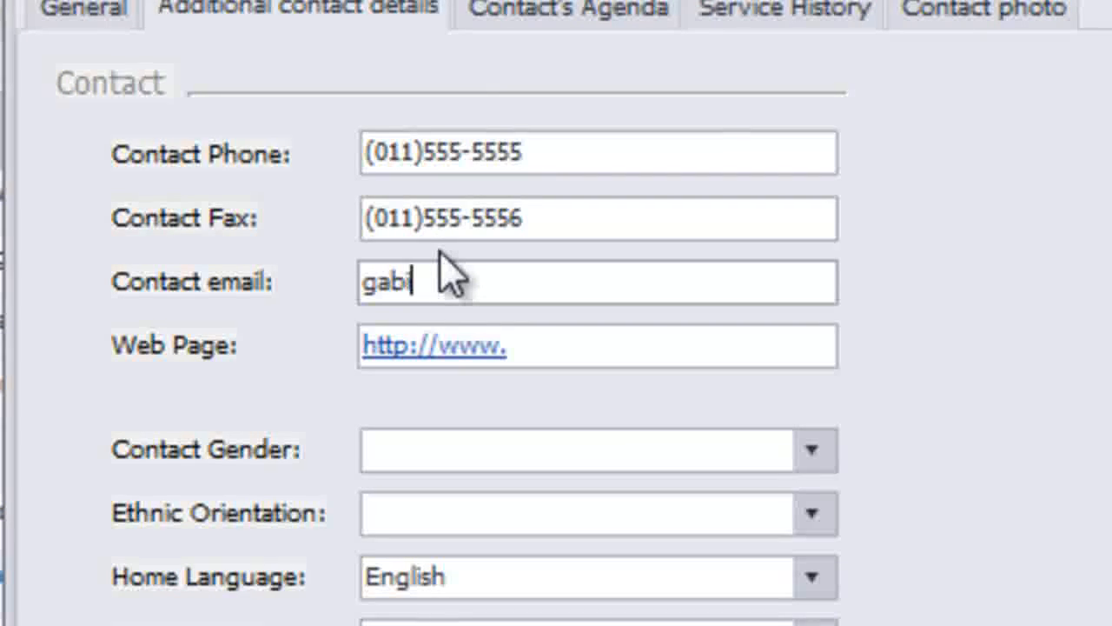
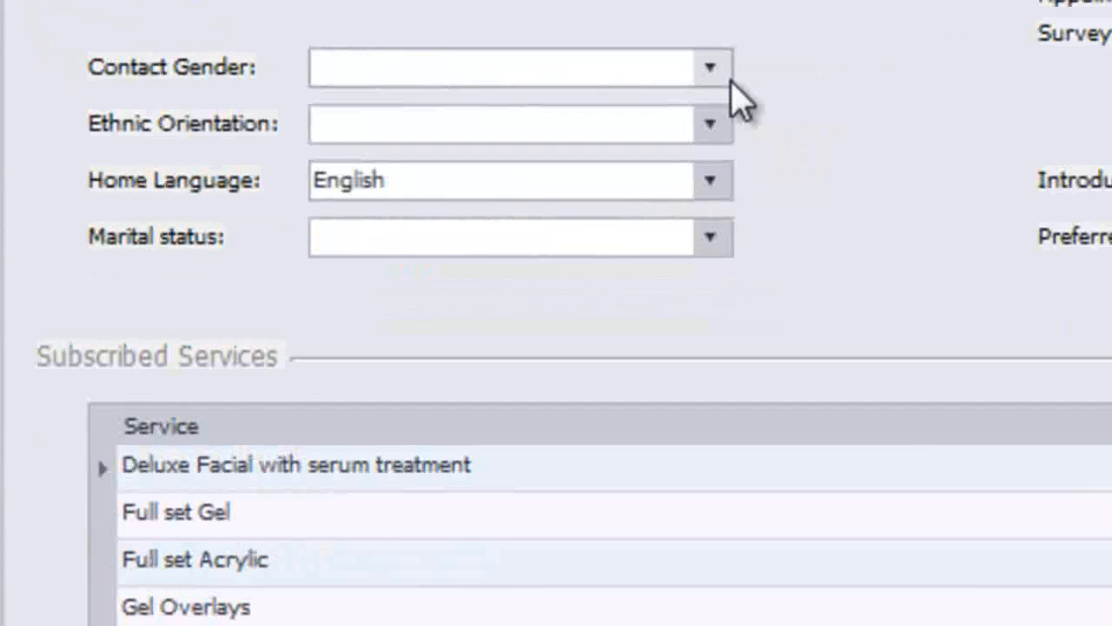
Choose Female, White, English and Married in the gender, ethnicity, language and marital dropdowns.
click(714, 64)
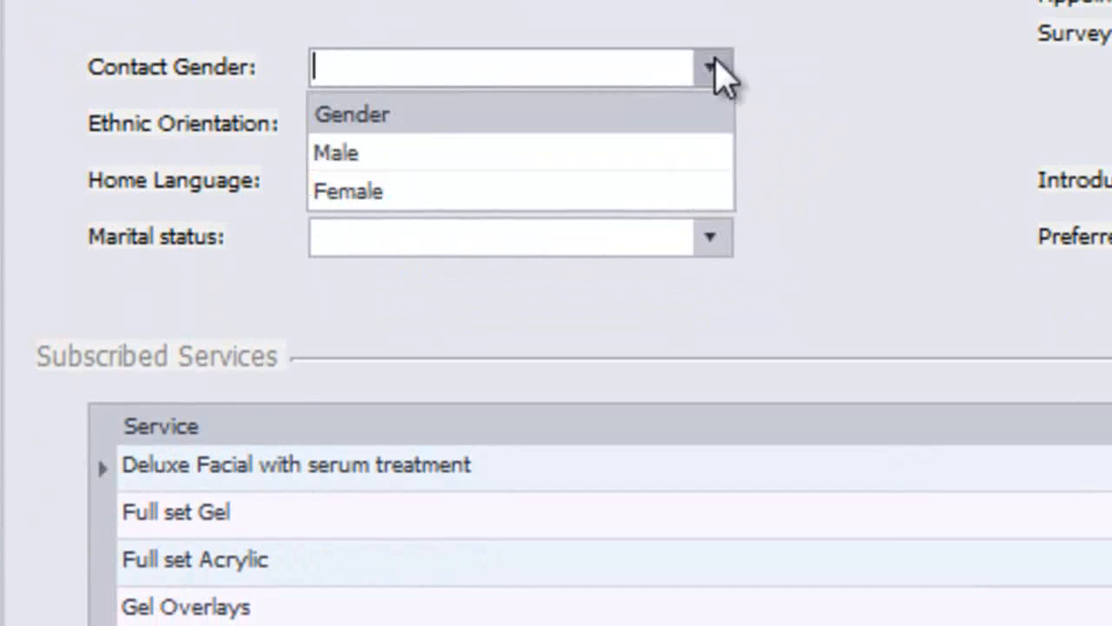
click(649, 193)
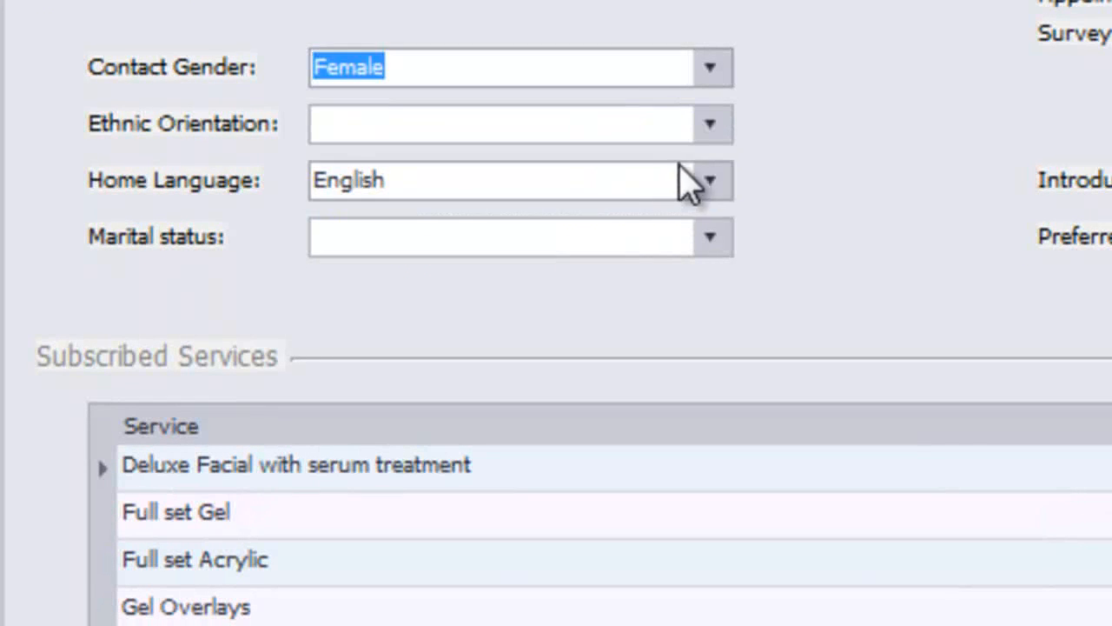
click(708, 131)
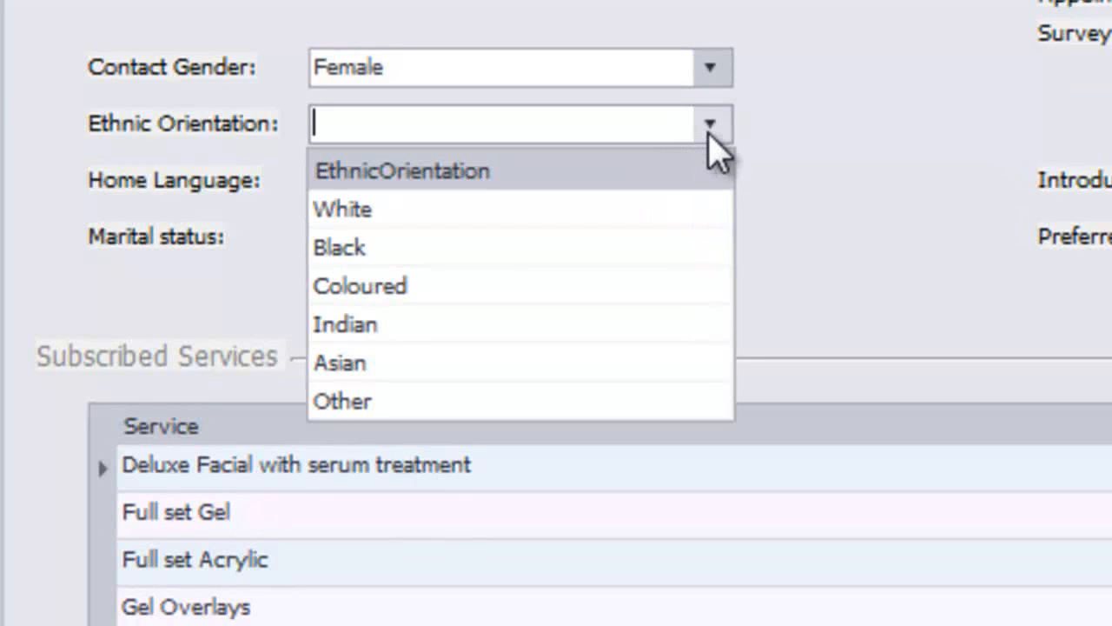
click(670, 225)
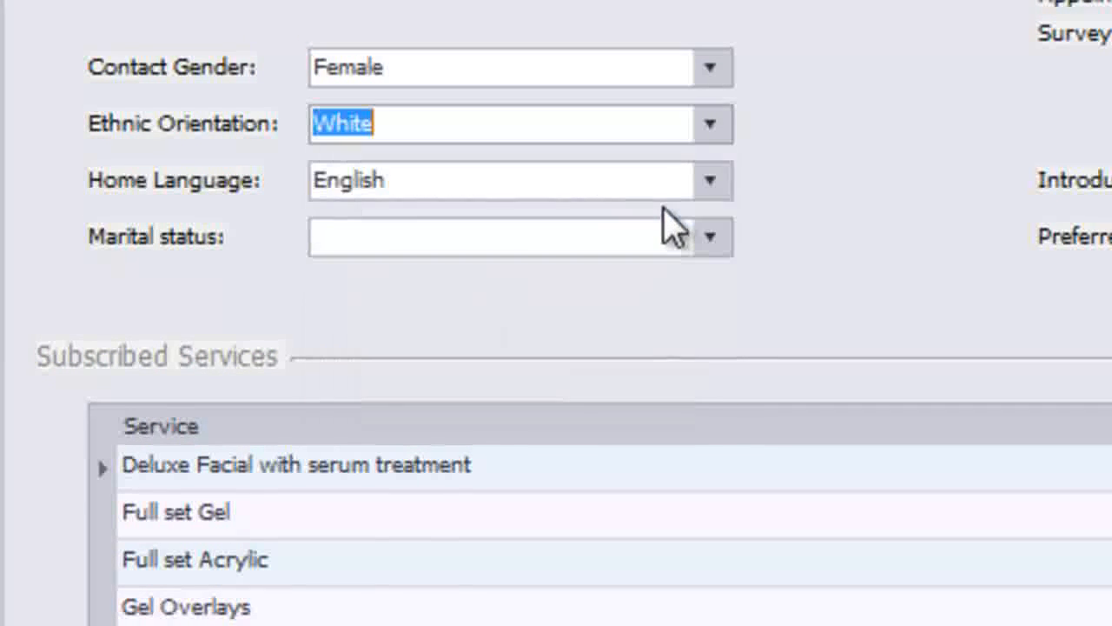
click(712, 178)
click(712, 179)
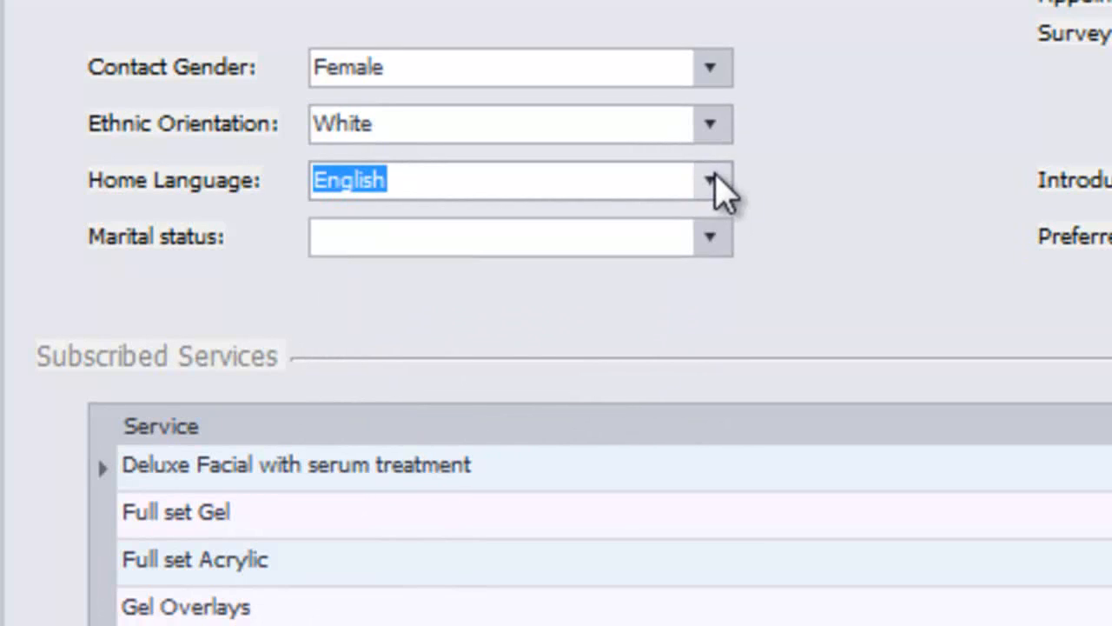
click(711, 236)
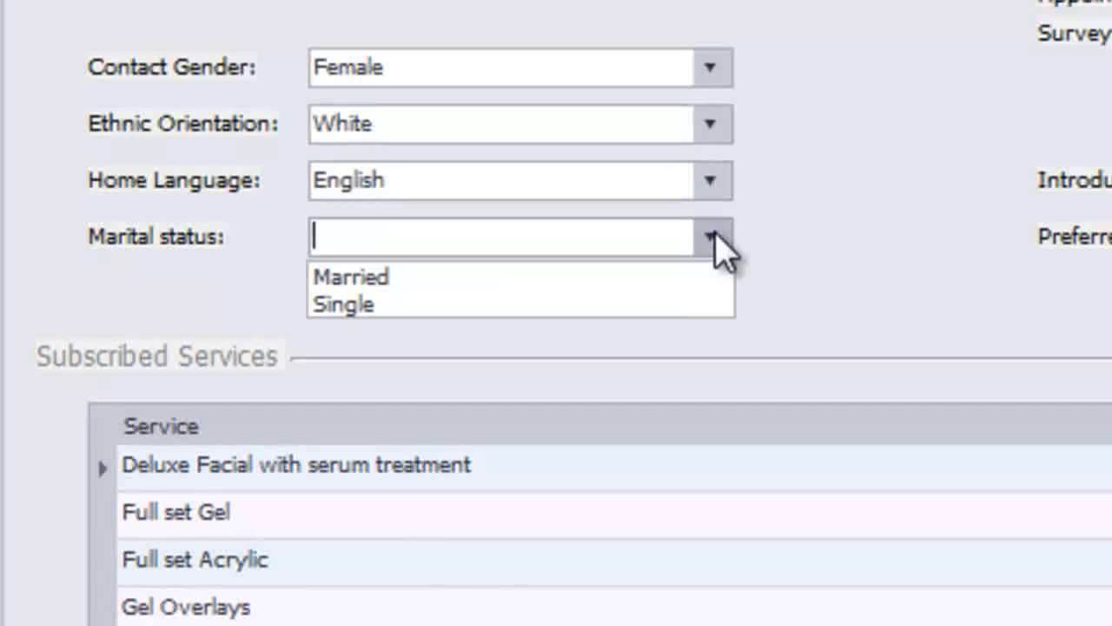
click(681, 276)
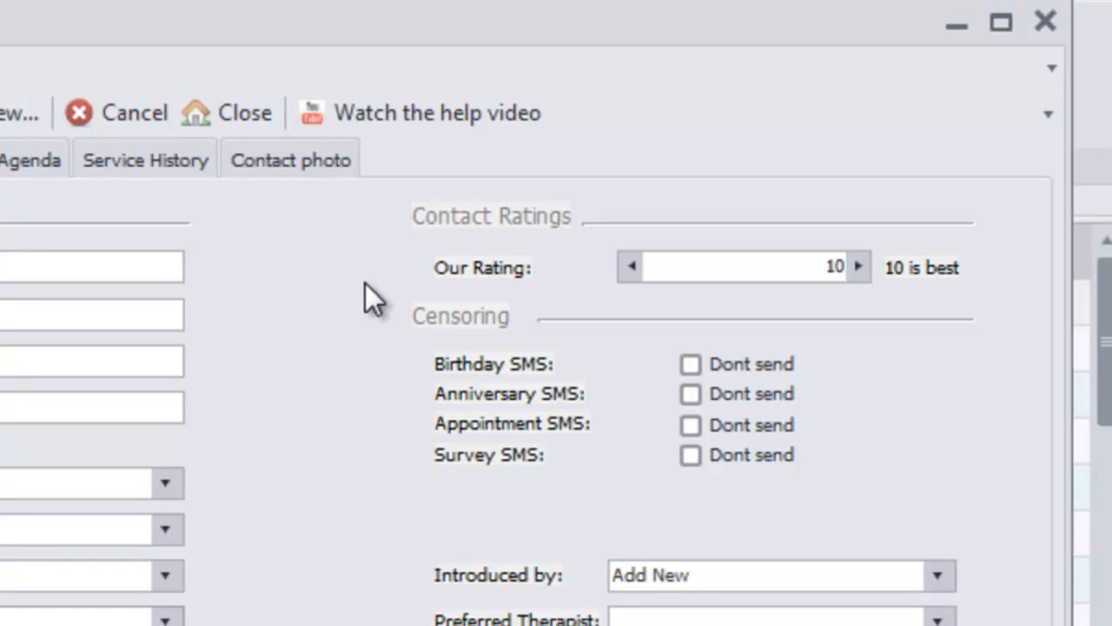
click(820, 267)
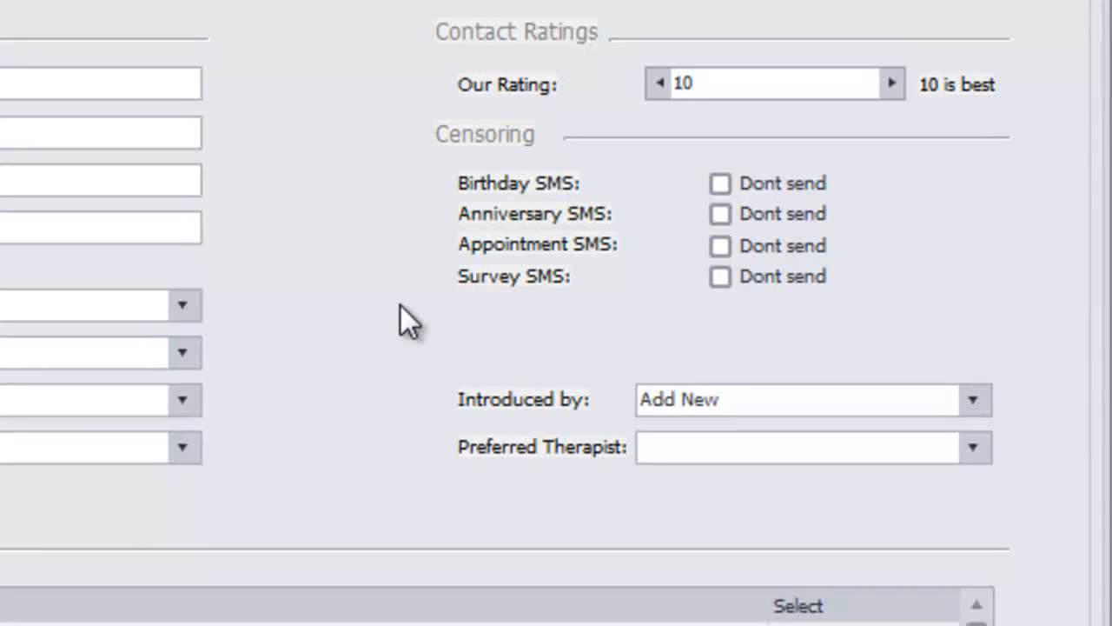
click(726, 192)
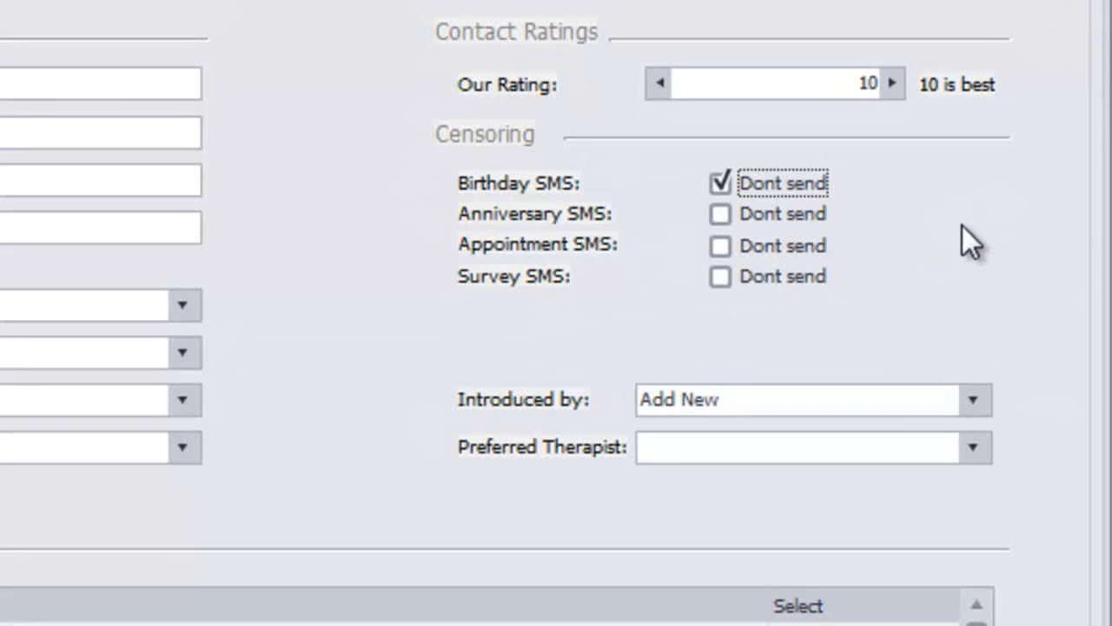
click(724, 182)
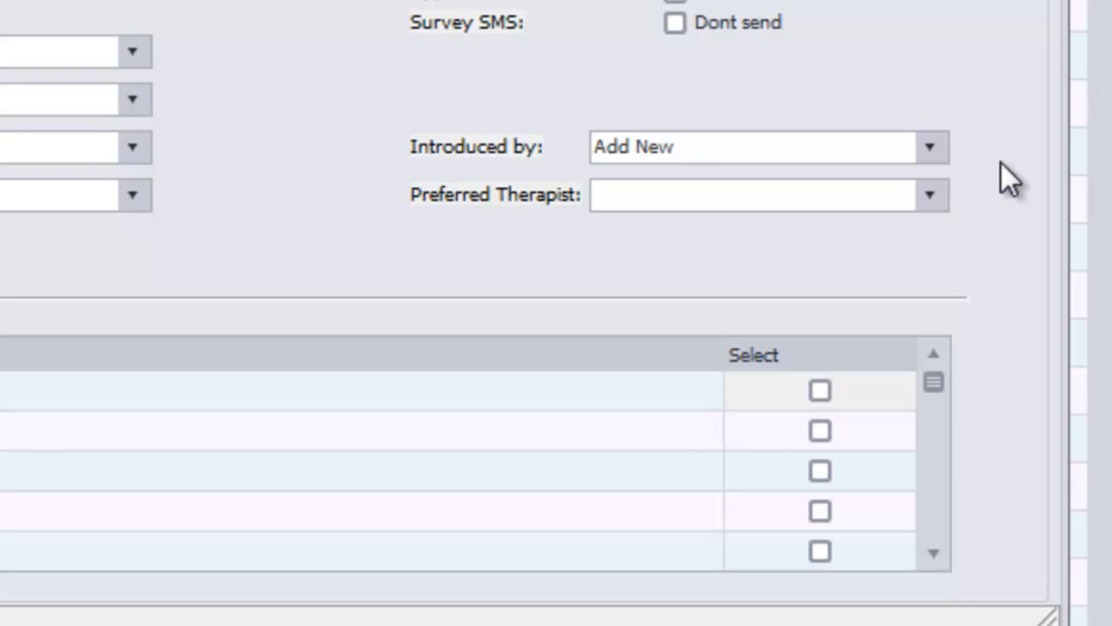
Set Introduced by to Web and pick a preferred therapist from the staff list.
click(930, 148)
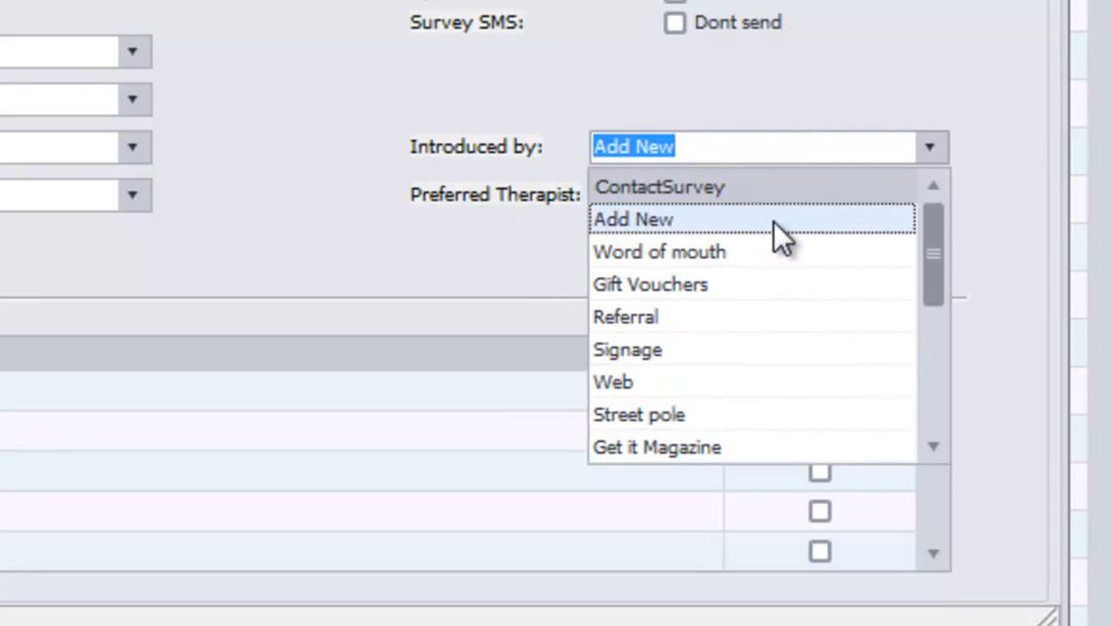
click(750, 383)
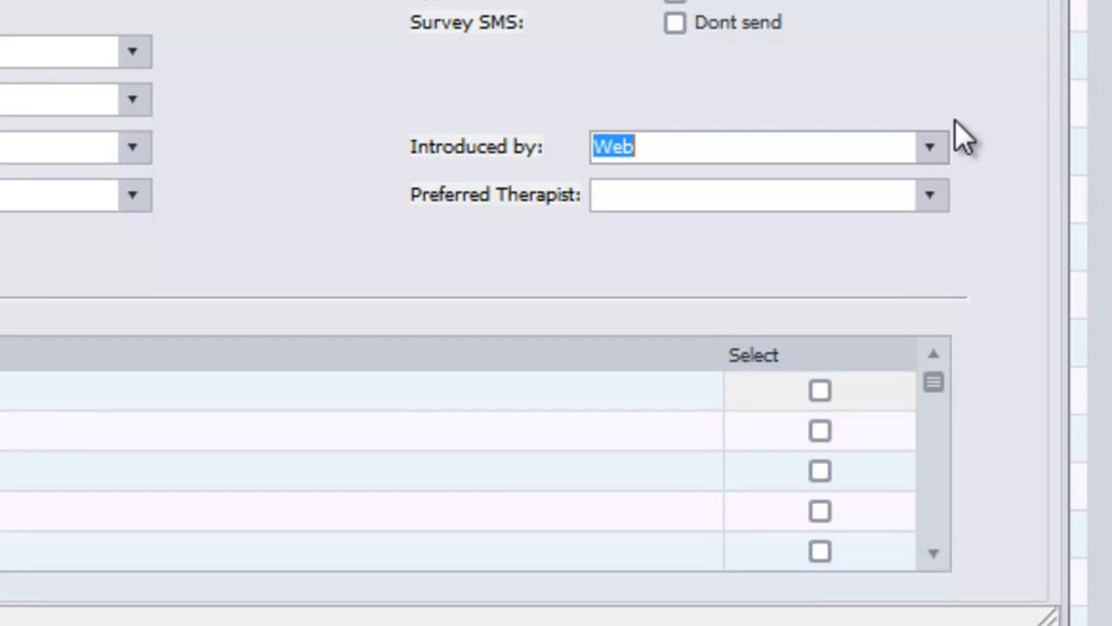
click(923, 187)
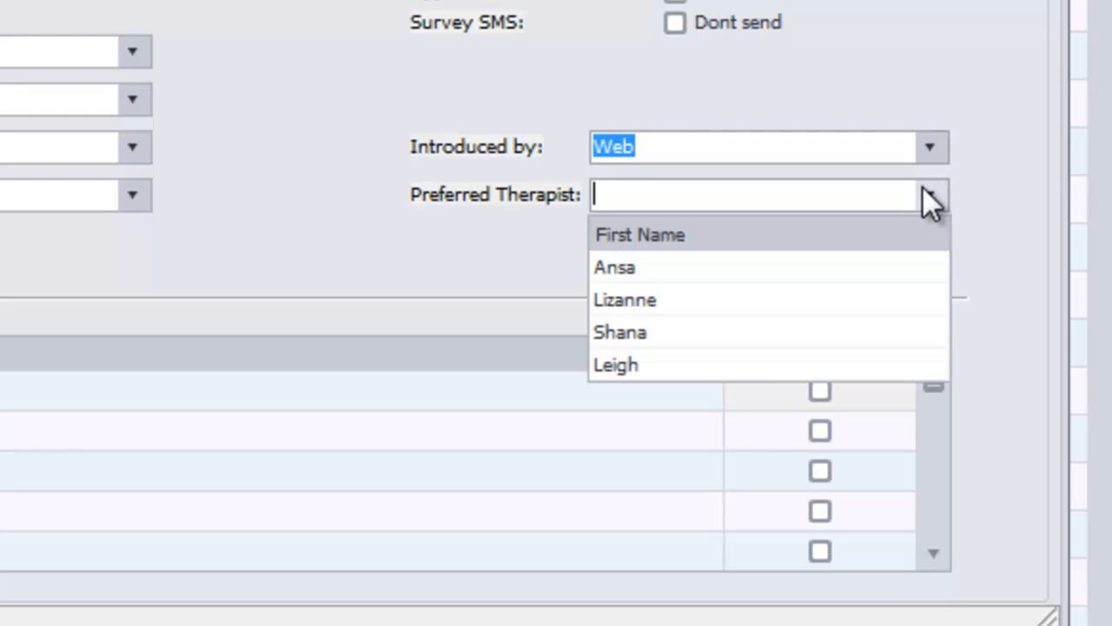
click(871, 299)
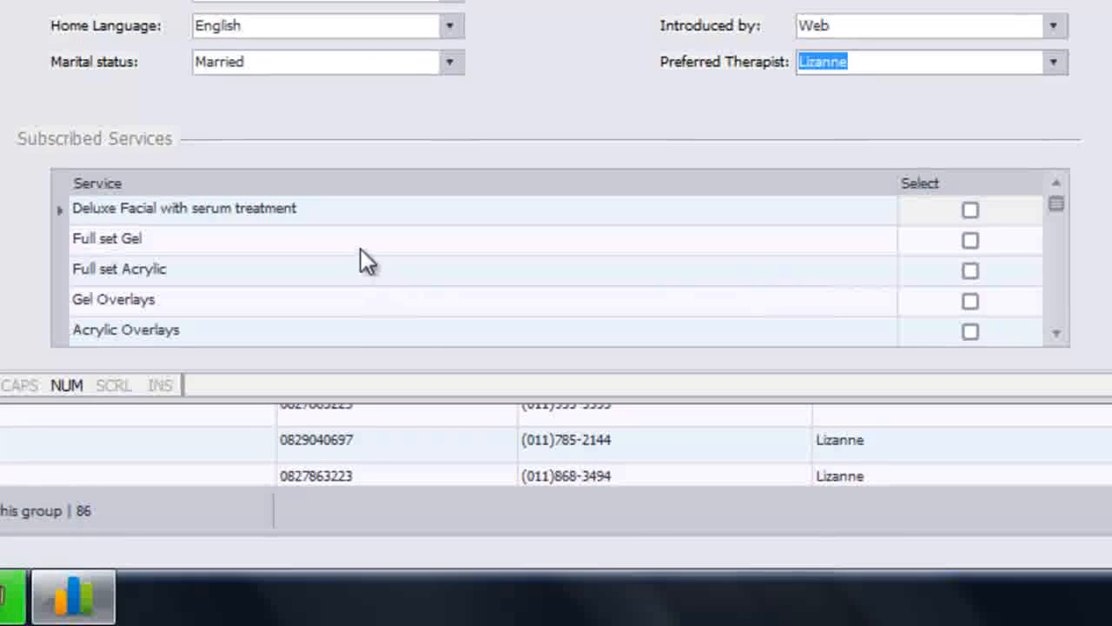
Subscribe the contact to the Full set Gel service and show the Contact photo page.
click(971, 240)
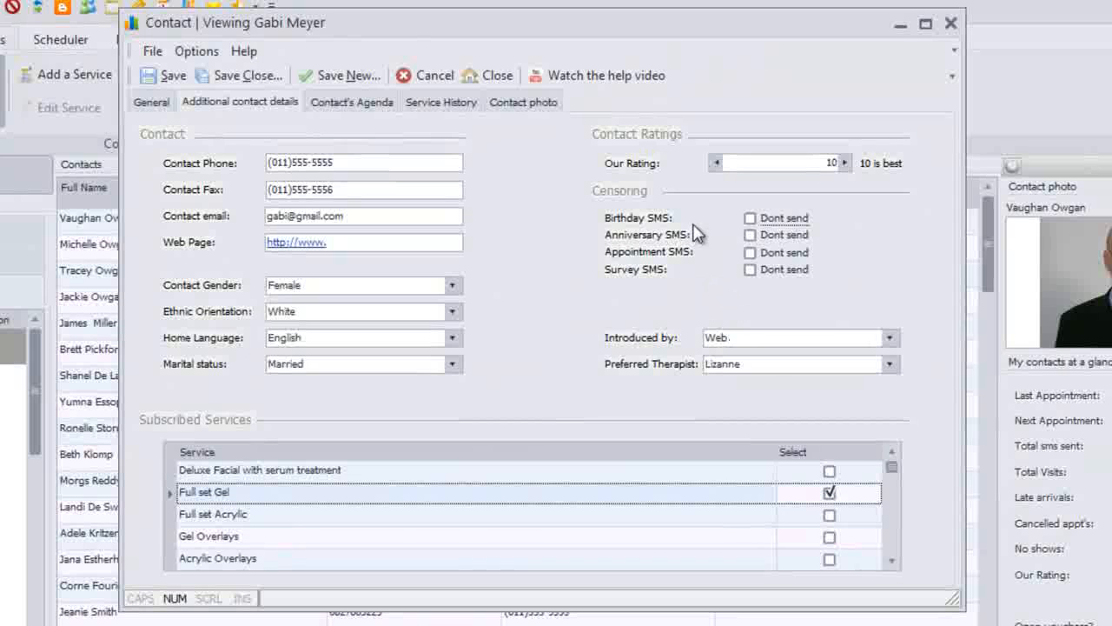
click(547, 105)
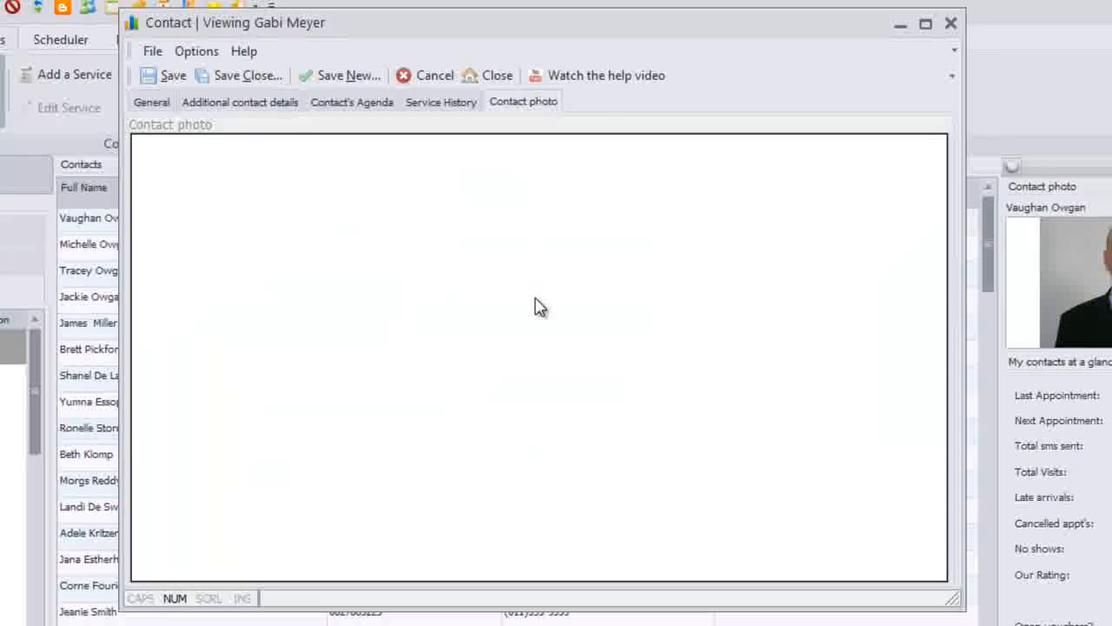
Load the curly-haired woman's face photo from the Faces folder, then save and close the contact.
right_click(432, 268)
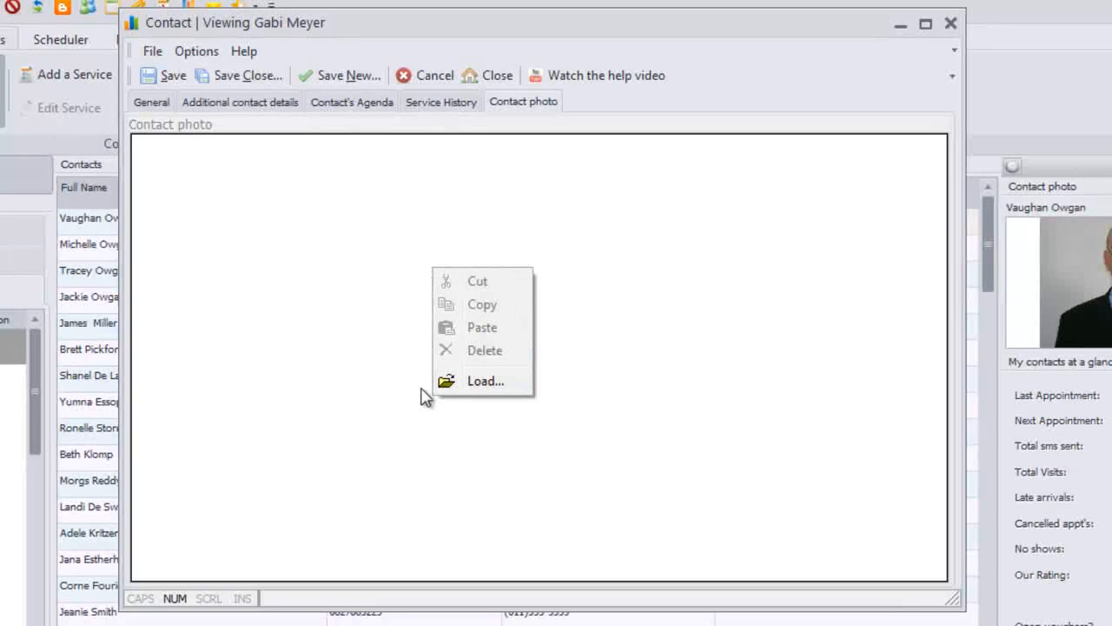
click(490, 382)
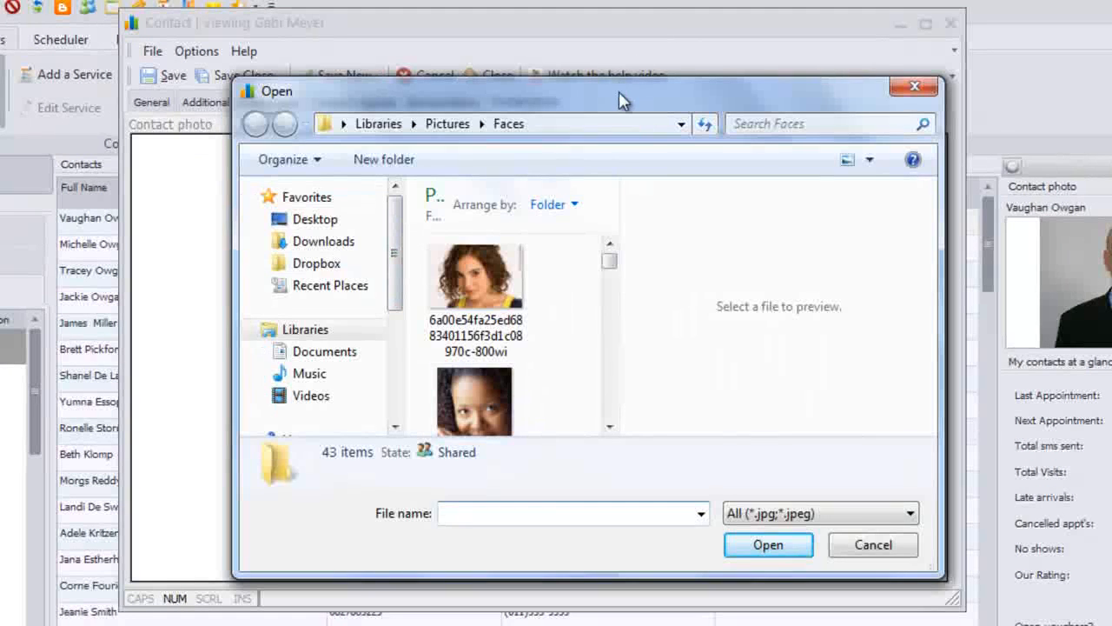
drag(619, 101, 598, 83)
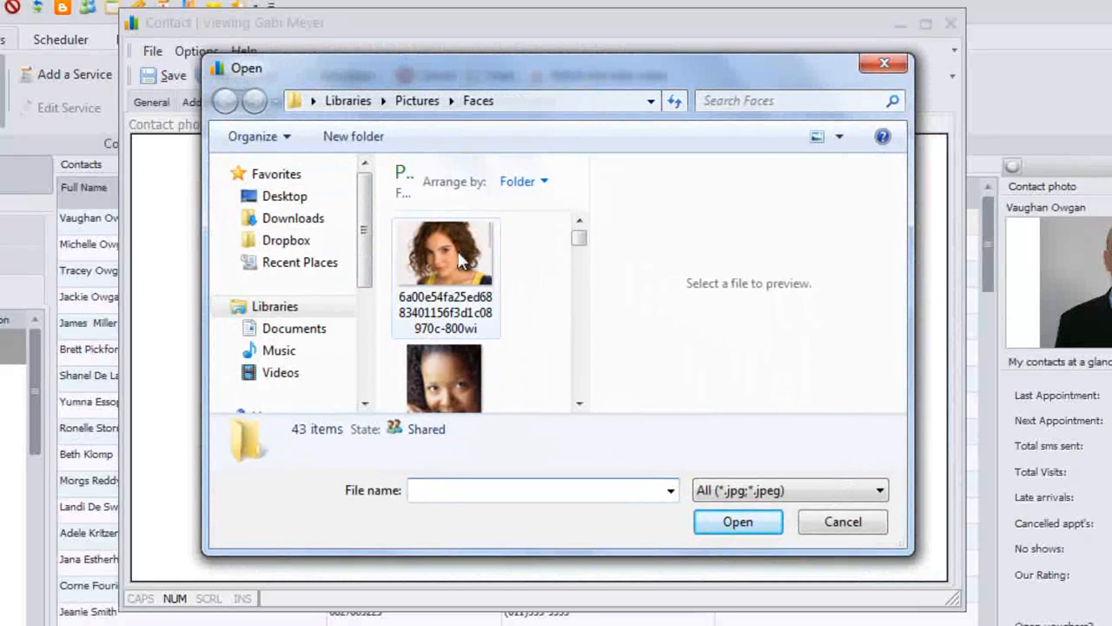
double_click(458, 259)
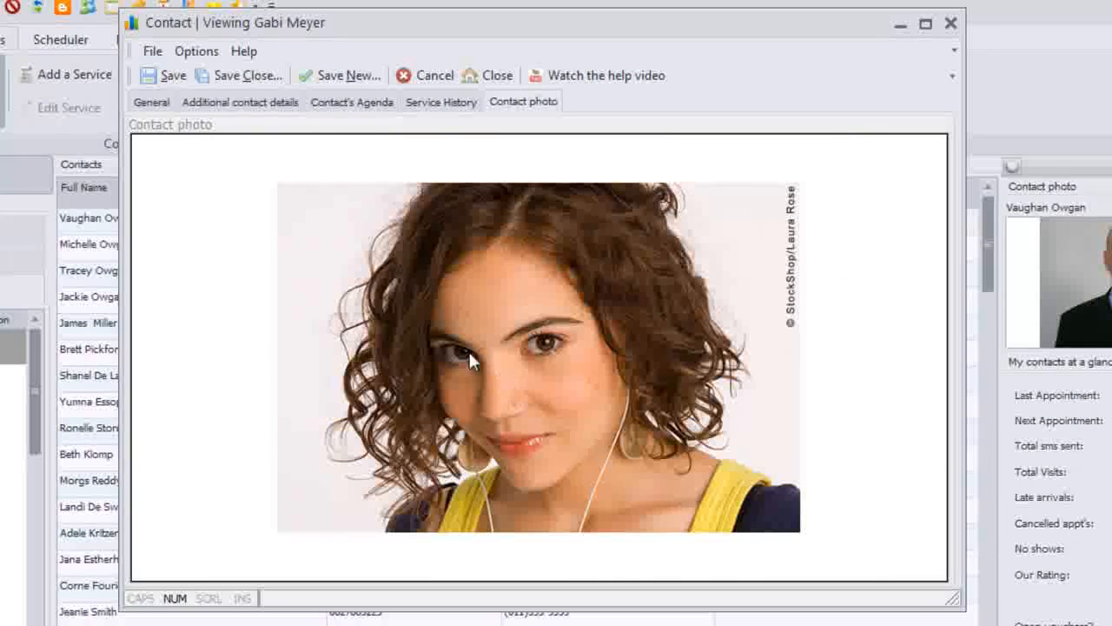
click(251, 75)
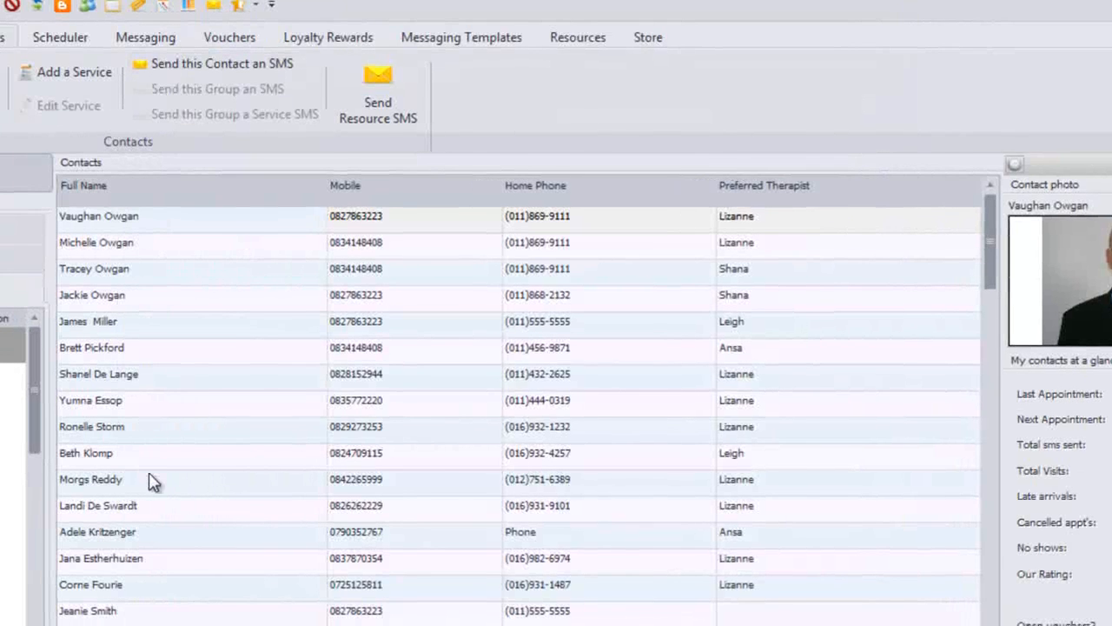
Find the new contact's row in the 87-entry contacts list by searching their first name.
click(149, 480)
text(gabi)
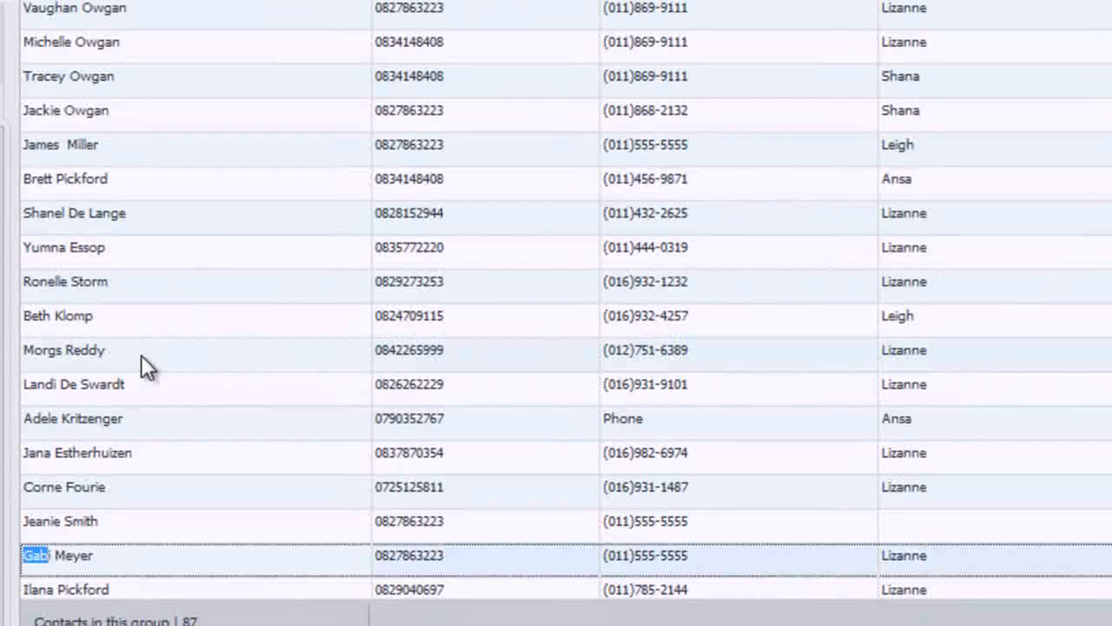
scroll(156, 398, down, 2)
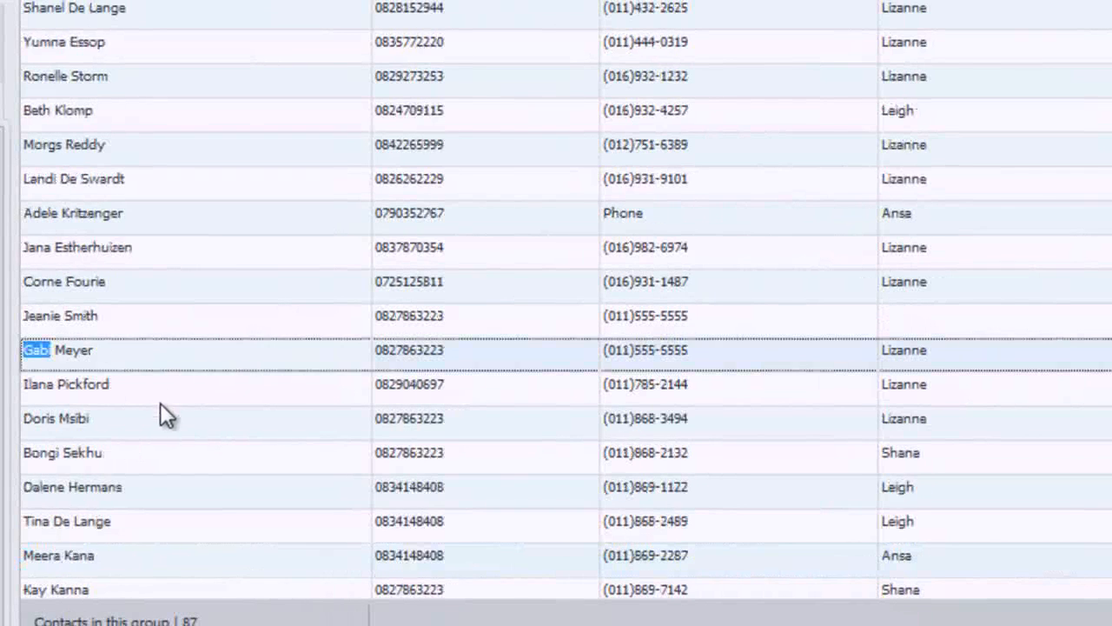